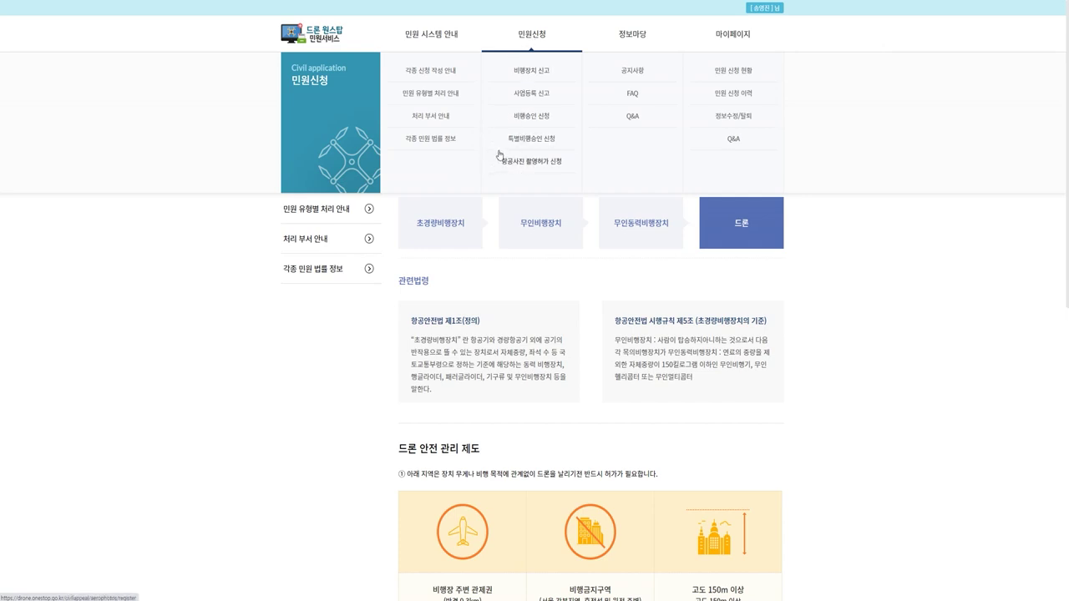
Step: Open the special flight approval application (특별비행승인 신청) and review its fields, attachment slots and required-documents table
{"action": "left_click", "coordinate": [528, 140]}
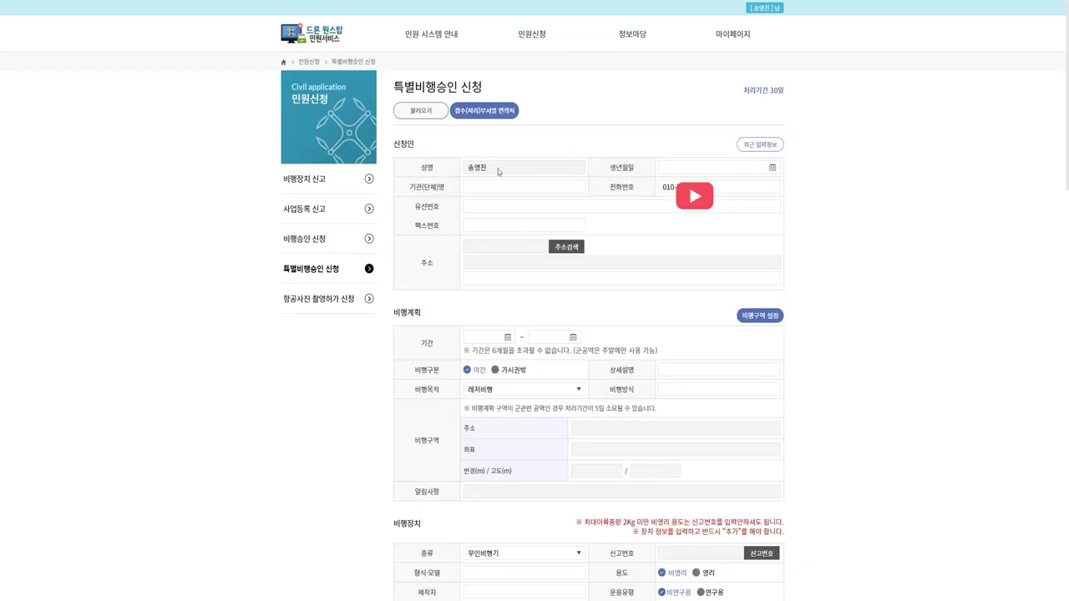
{"action": "scroll", "coordinate": [523, 314], "scroll_direction": "down", "scroll_amount": 8}
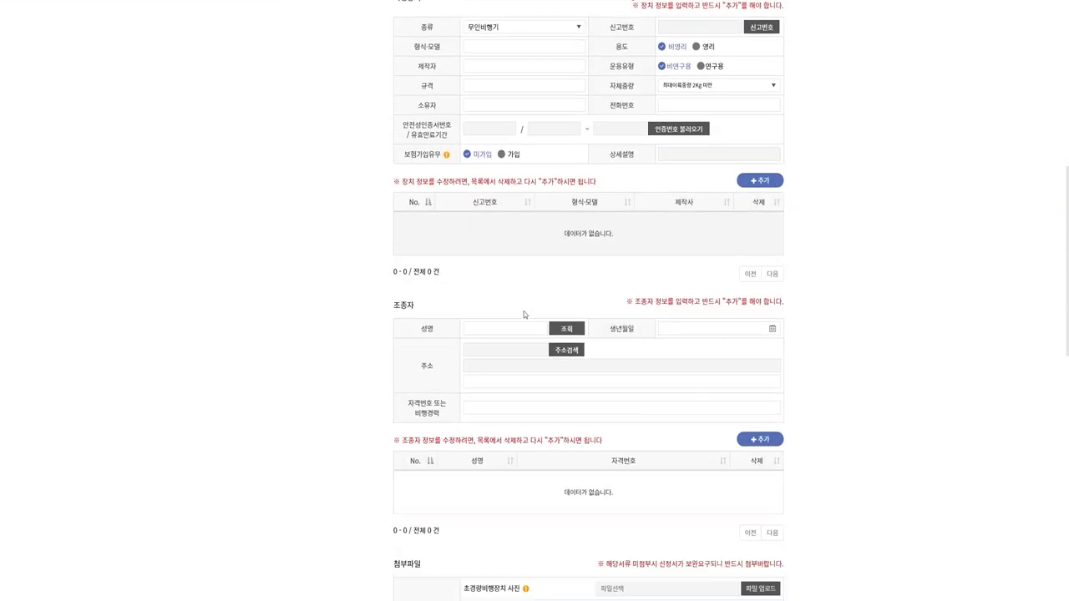
{"action": "scroll", "coordinate": [524, 315], "scroll_direction": "down", "scroll_amount": 2}
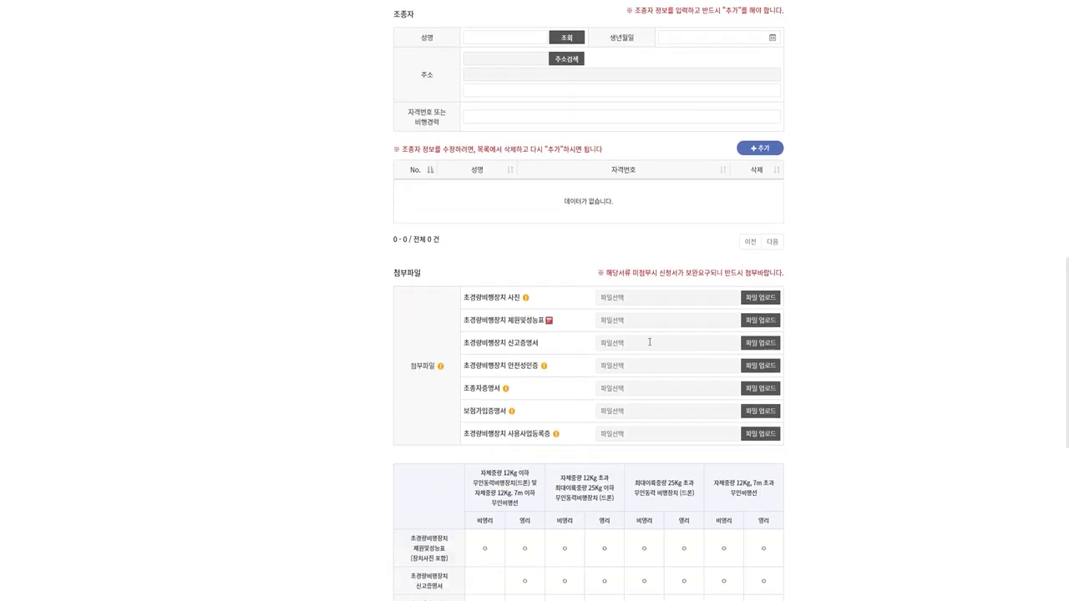
{"action": "scroll", "coordinate": [629, 338], "scroll_direction": "down", "scroll_amount": 2}
{"action": "scroll", "coordinate": [718, 356], "scroll_direction": "down", "scroll_amount": 2}
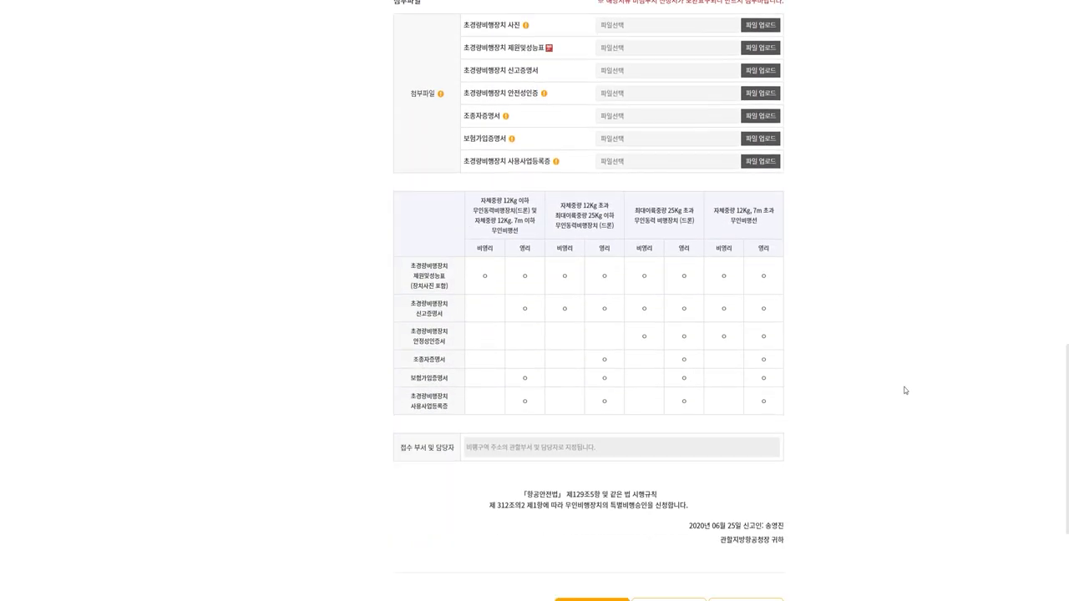
{"action": "scroll", "coordinate": [904, 390], "scroll_direction": "up", "scroll_amount": 15}
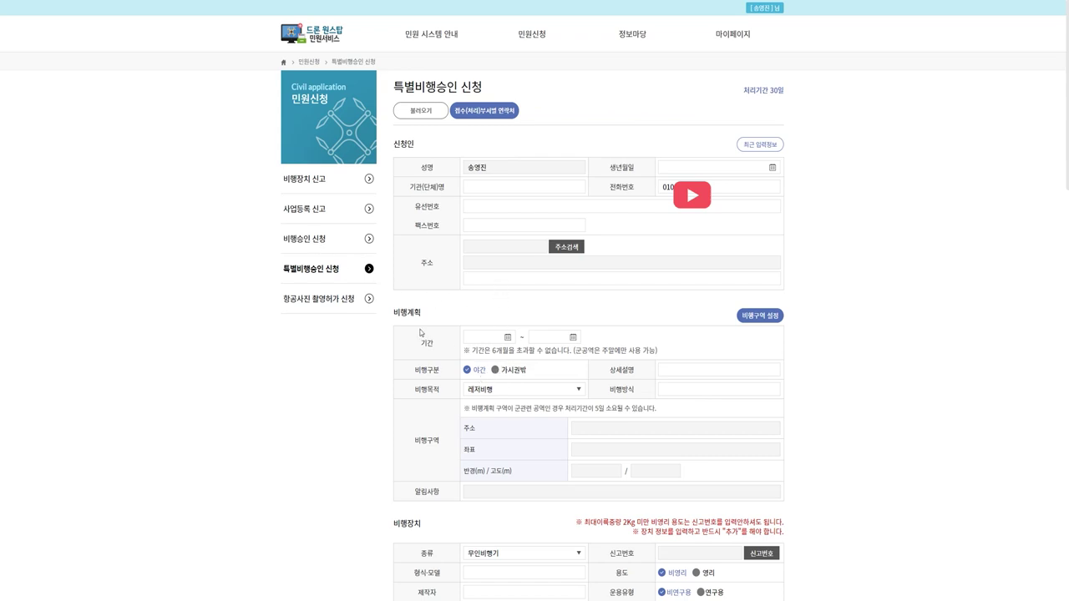
Step: Open the flight approval application (비행승인 신청) and inspect the start and end date calendars of the flight period
{"action": "left_click", "coordinate": [320, 242]}
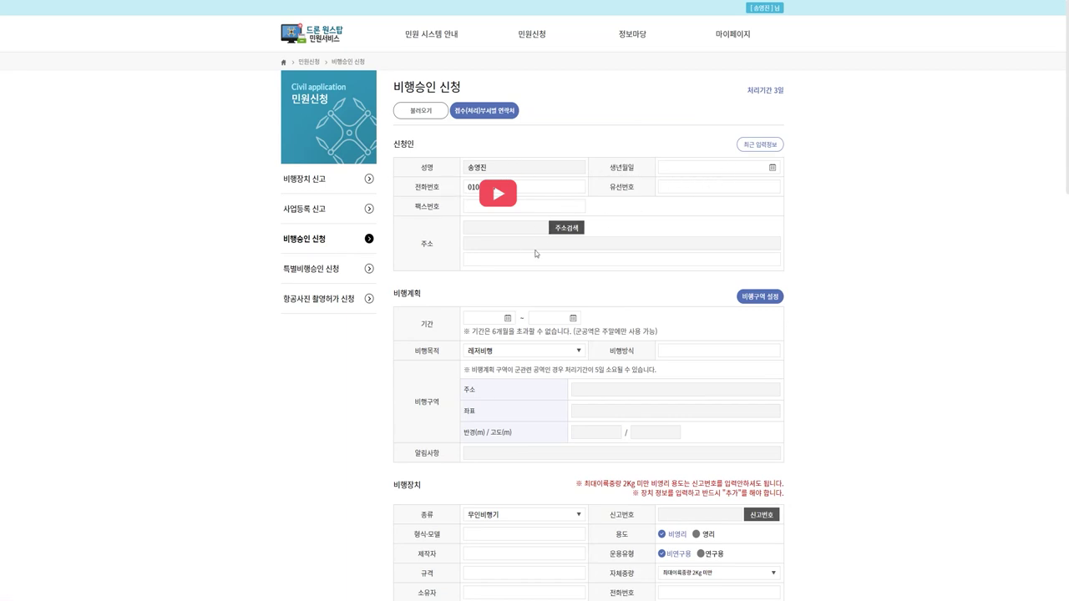
{"action": "scroll", "coordinate": [518, 240], "scroll_direction": "down", "scroll_amount": 3}
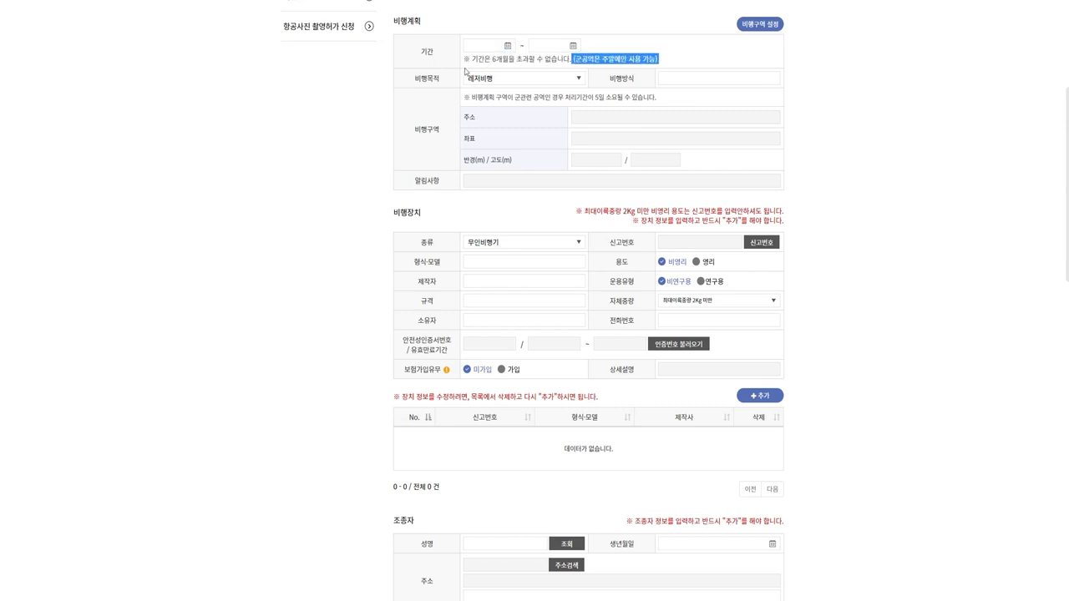
{"action": "left_click", "coordinate": [493, 45]}
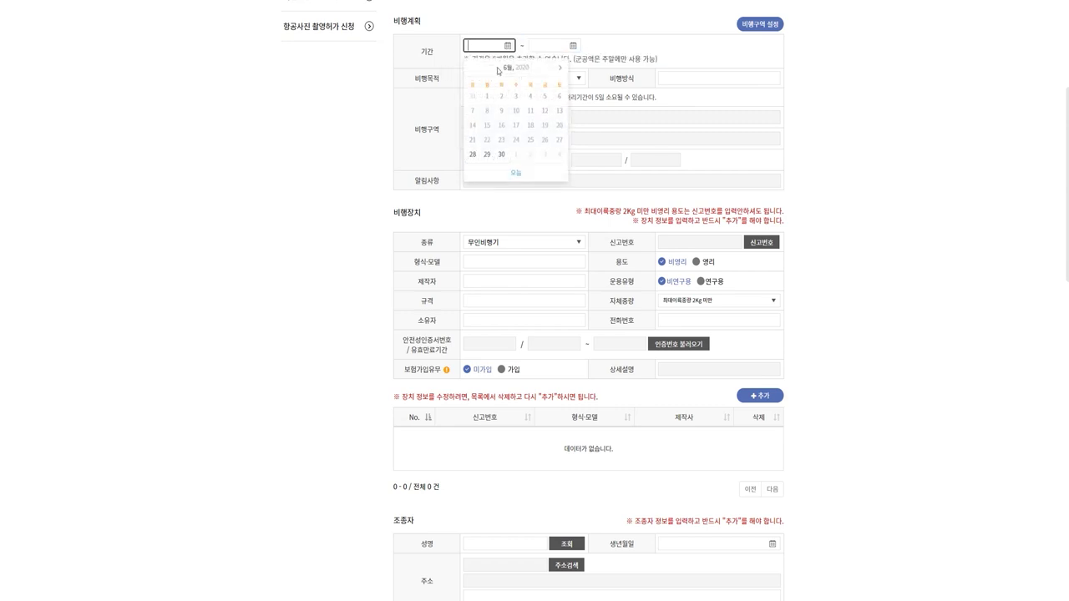
{"action": "left_click", "coordinate": [548, 48]}
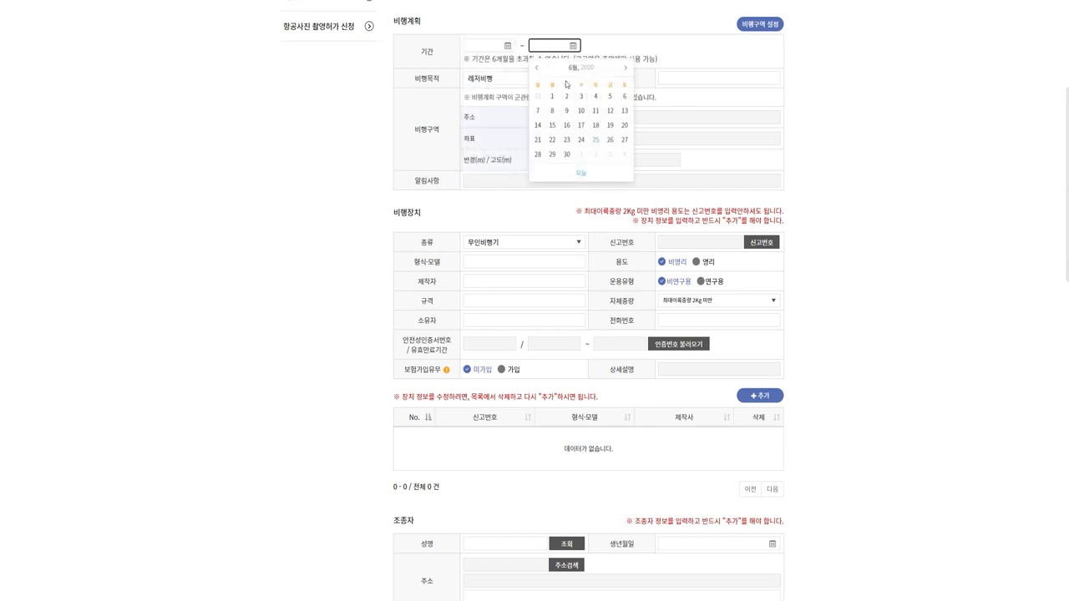
Step: Choose 레저비행 as the flight purpose and check the flight method and flight area address fields
{"action": "left_click", "coordinate": [502, 79]}
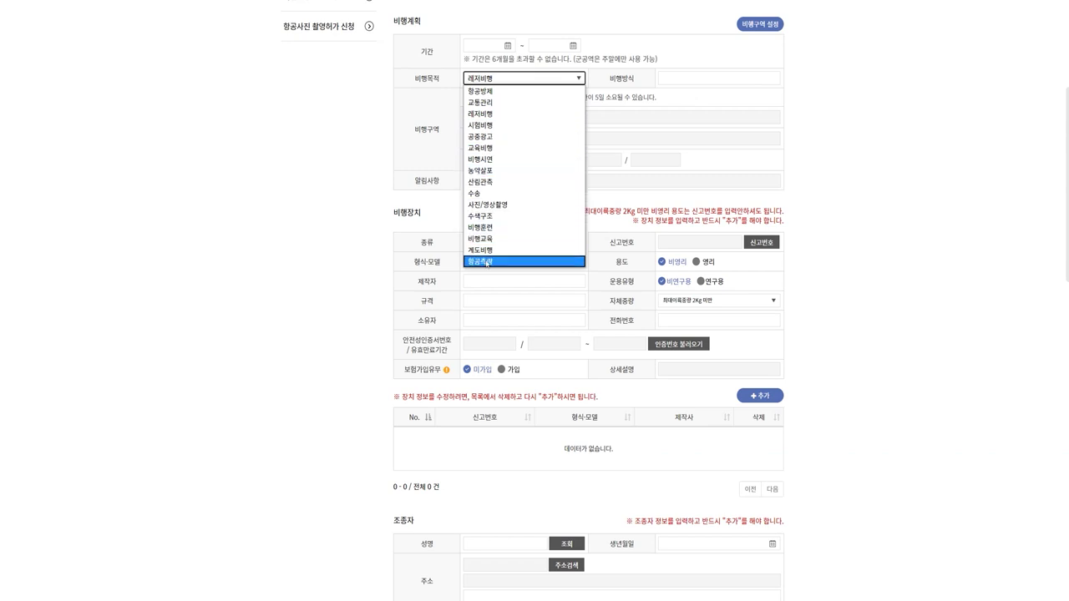
{"action": "left_click", "coordinate": [493, 114]}
{"action": "left_click", "coordinate": [684, 76]}
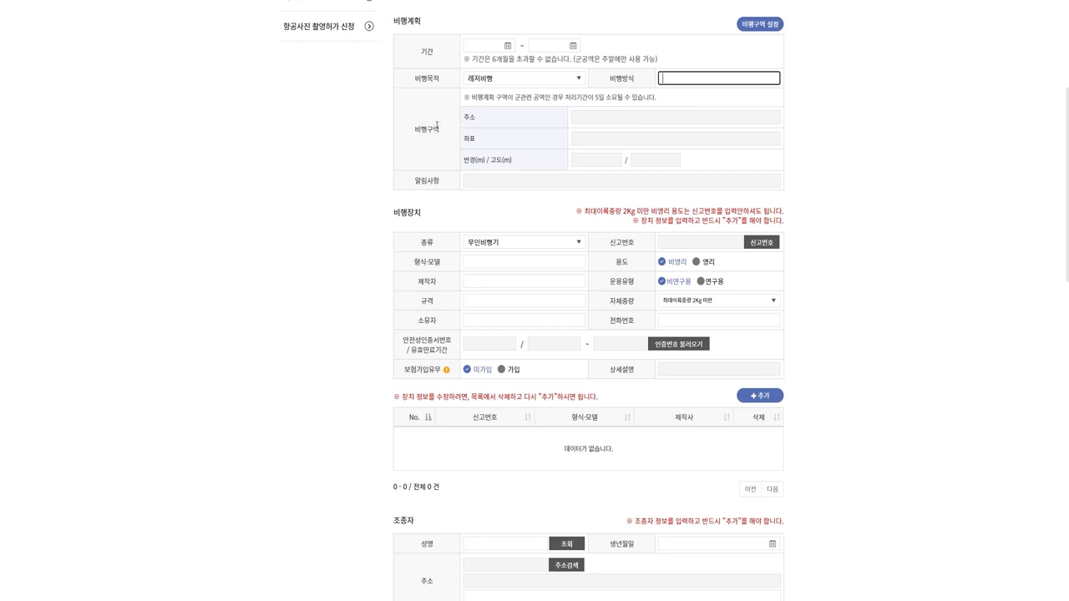
{"action": "left_click", "coordinate": [589, 115]}
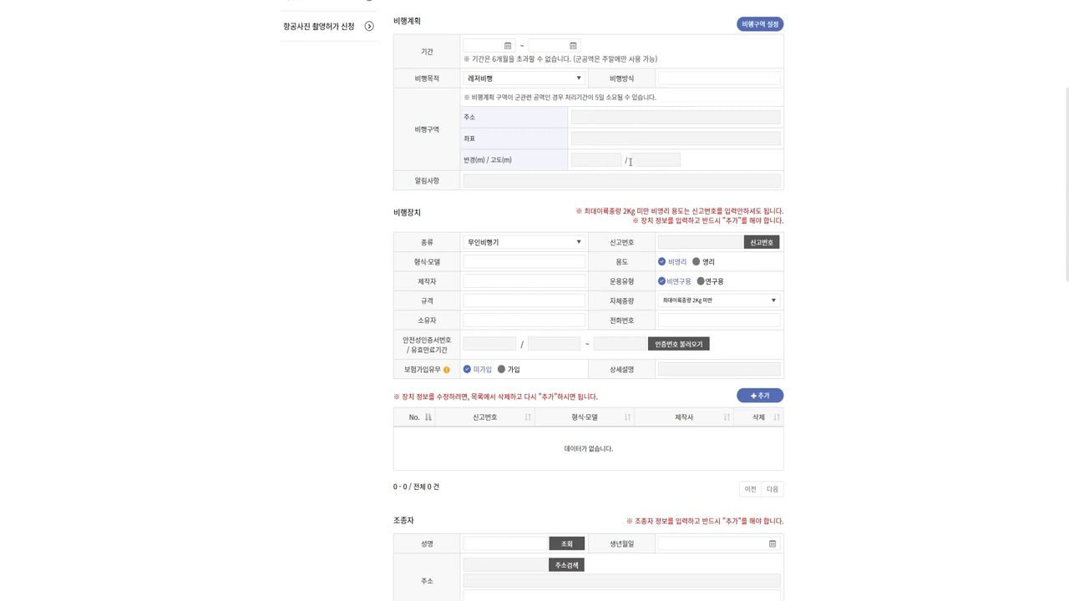
Step: Open the flight area setup and mark a flight area on the lakeshore in 세종리, 연기면, Sejong on the map
{"action": "left_click", "coordinate": [743, 29]}
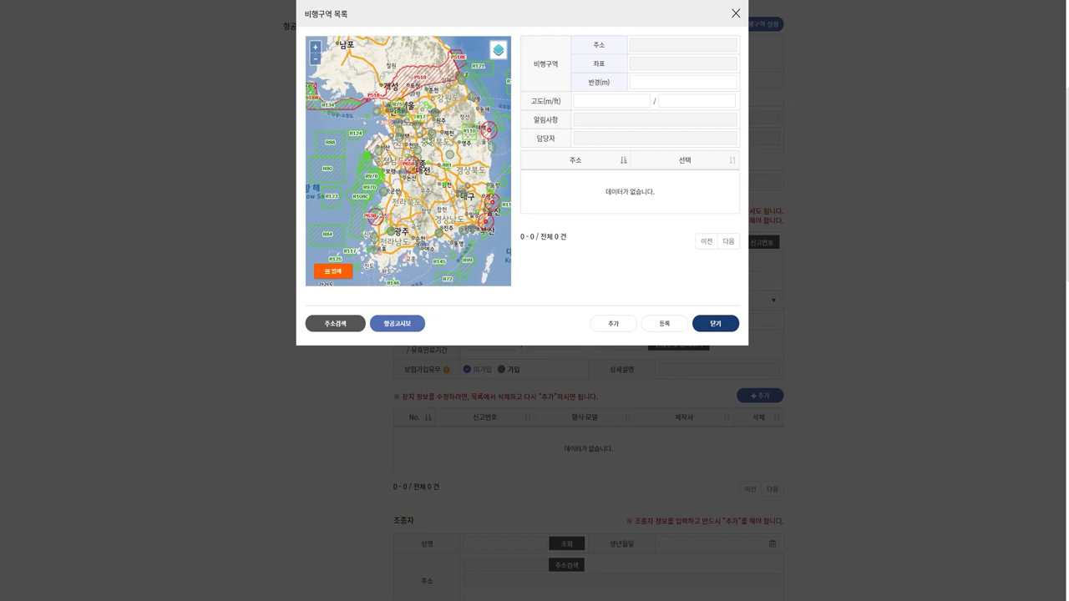
{"action": "scroll", "coordinate": [434, 119], "scroll_direction": "up", "scroll_amount": 3}
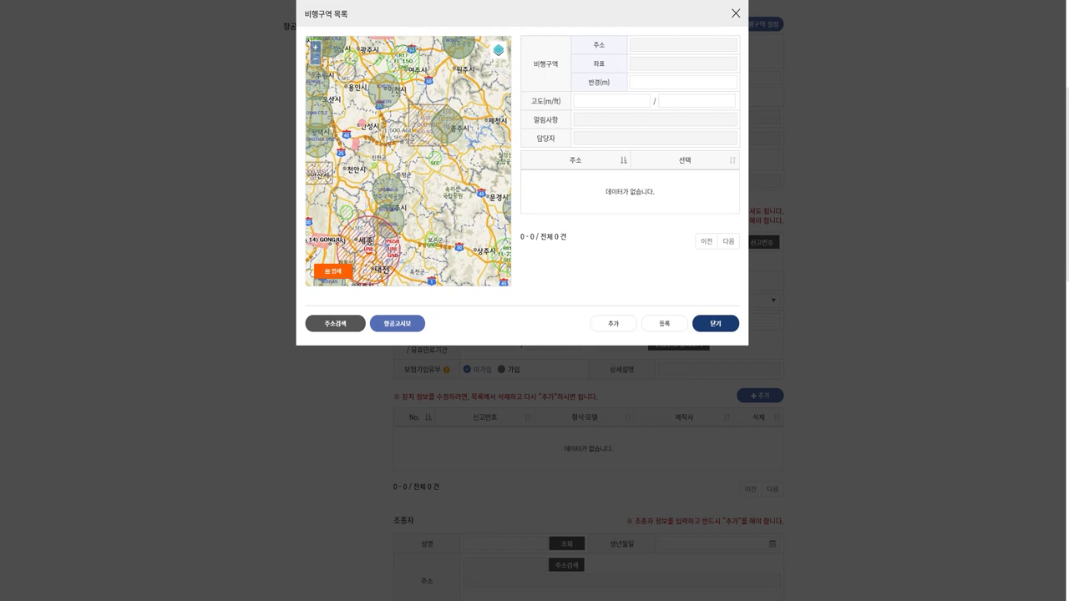
{"action": "left_click_drag", "start_coordinate": [413, 175], "coordinate": [460, 122]}
{"action": "scroll", "coordinate": [413, 133], "scroll_direction": "up", "scroll_amount": 4}
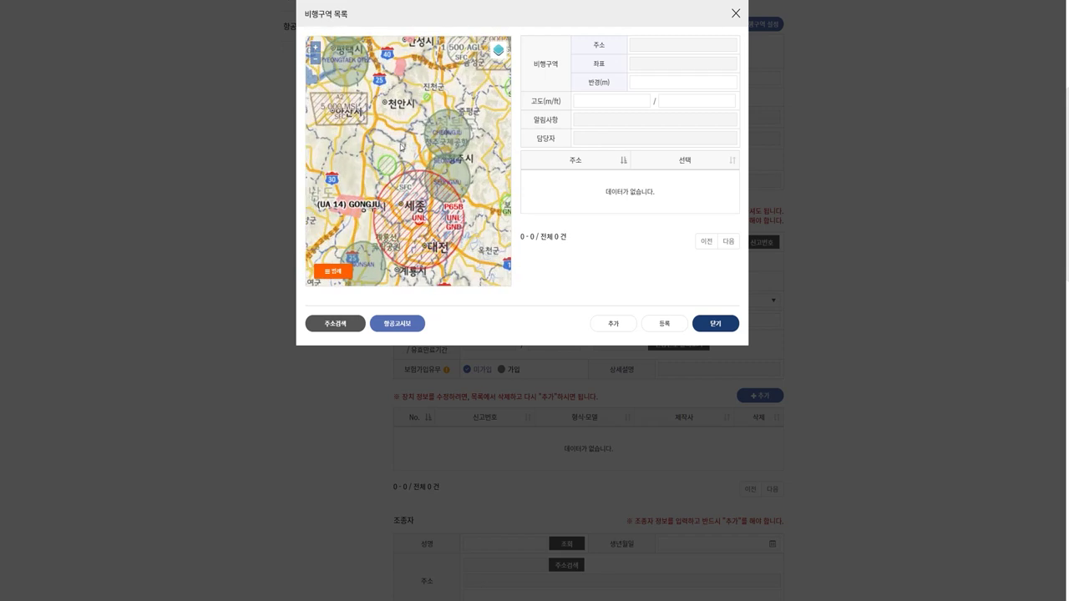
{"action": "scroll", "coordinate": [413, 161], "scroll_direction": "up", "scroll_amount": 2}
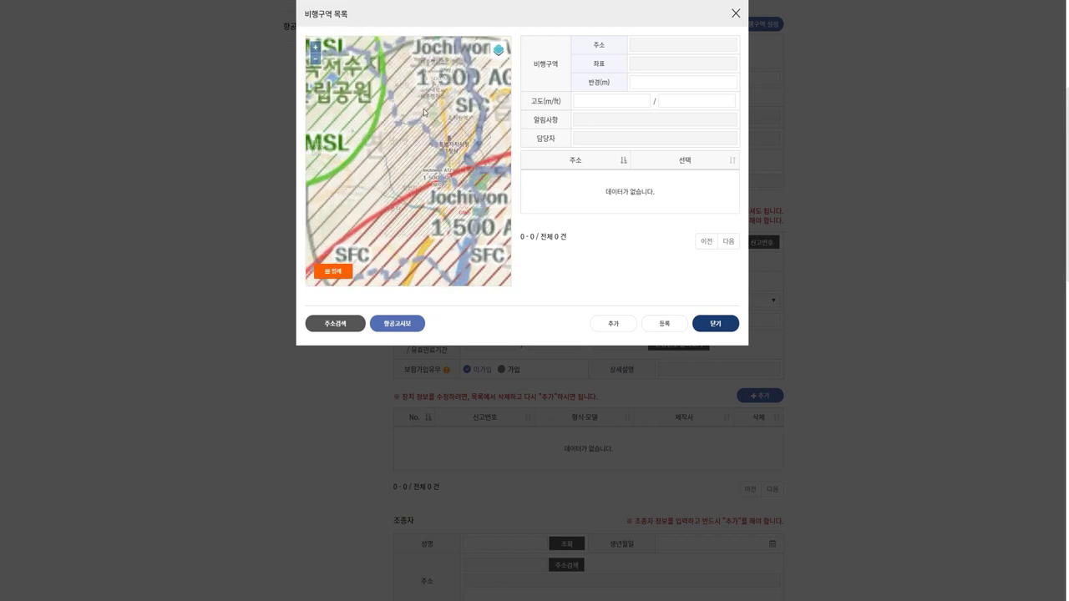
{"action": "scroll", "coordinate": [417, 174], "scroll_direction": "up", "scroll_amount": 1}
{"action": "left_click_drag", "start_coordinate": [411, 39], "coordinate": [442, 129]}
{"action": "scroll", "coordinate": [443, 134], "scroll_direction": "up", "scroll_amount": 4}
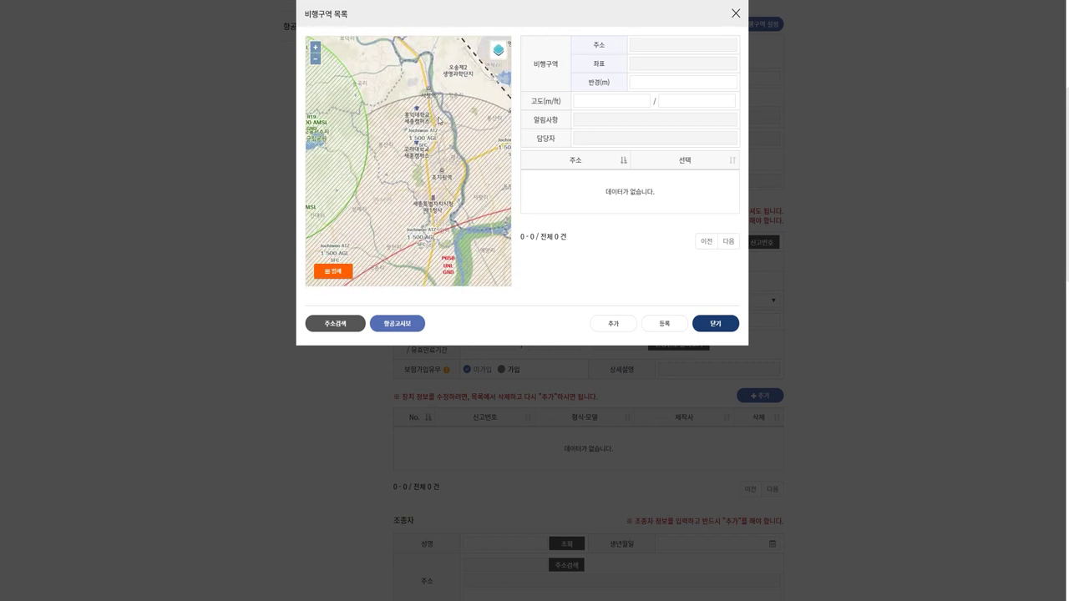
{"action": "scroll", "coordinate": [459, 144], "scroll_direction": "down", "scroll_amount": 2}
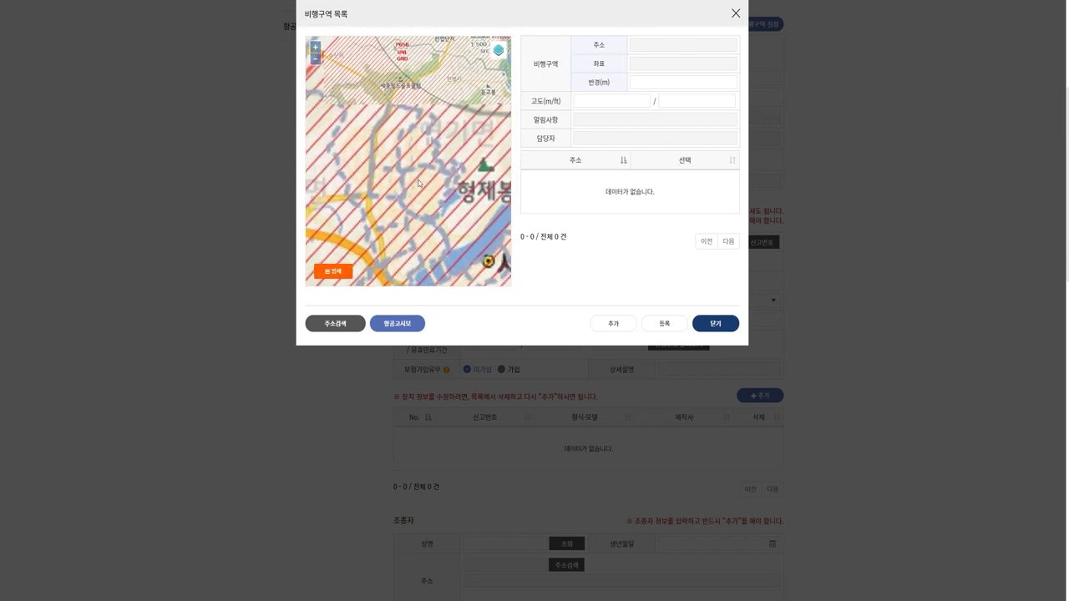
{"action": "scroll", "coordinate": [422, 148], "scroll_direction": "down", "scroll_amount": 3}
{"action": "scroll", "coordinate": [422, 148], "scroll_direction": "up", "scroll_amount": 2}
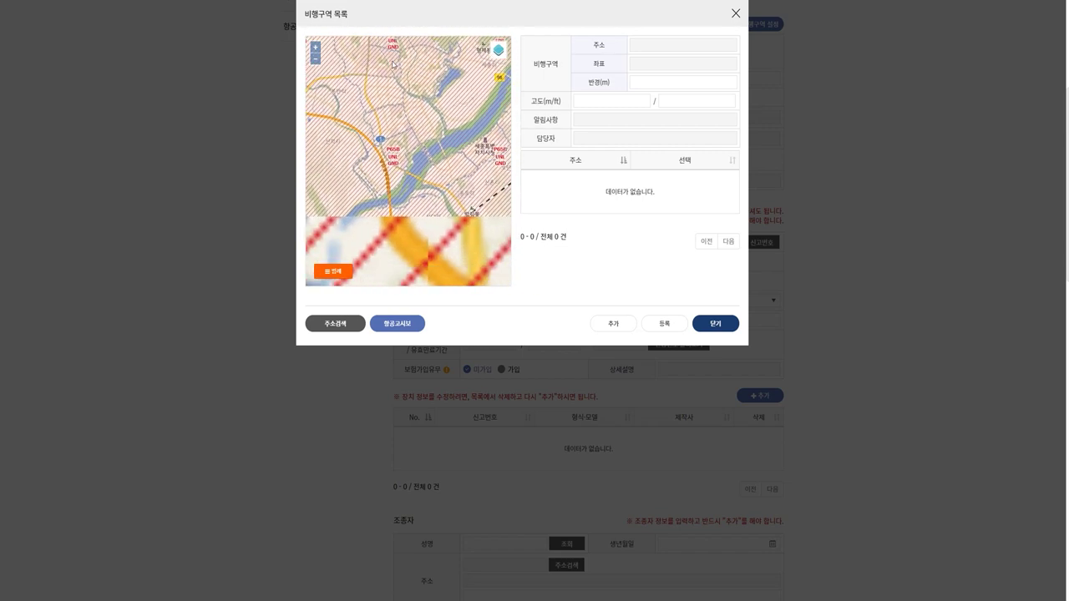
{"action": "scroll", "coordinate": [416, 167], "scroll_direction": "down", "scroll_amount": 2}
{"action": "scroll", "coordinate": [410, 180], "scroll_direction": "up", "scroll_amount": 3}
{"action": "scroll", "coordinate": [410, 180], "scroll_direction": "up", "scroll_amount": 3}
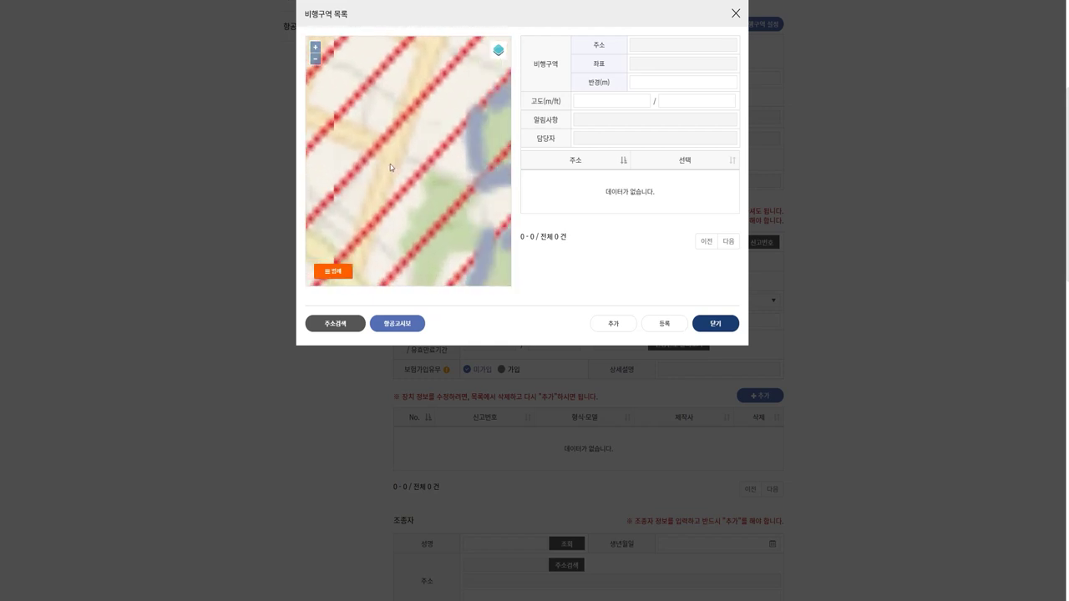
{"action": "scroll", "coordinate": [428, 171], "scroll_direction": "down", "scroll_amount": 2}
{"action": "scroll", "coordinate": [442, 184], "scroll_direction": "up", "scroll_amount": 2}
{"action": "scroll", "coordinate": [447, 188], "scroll_direction": "up", "scroll_amount": 3}
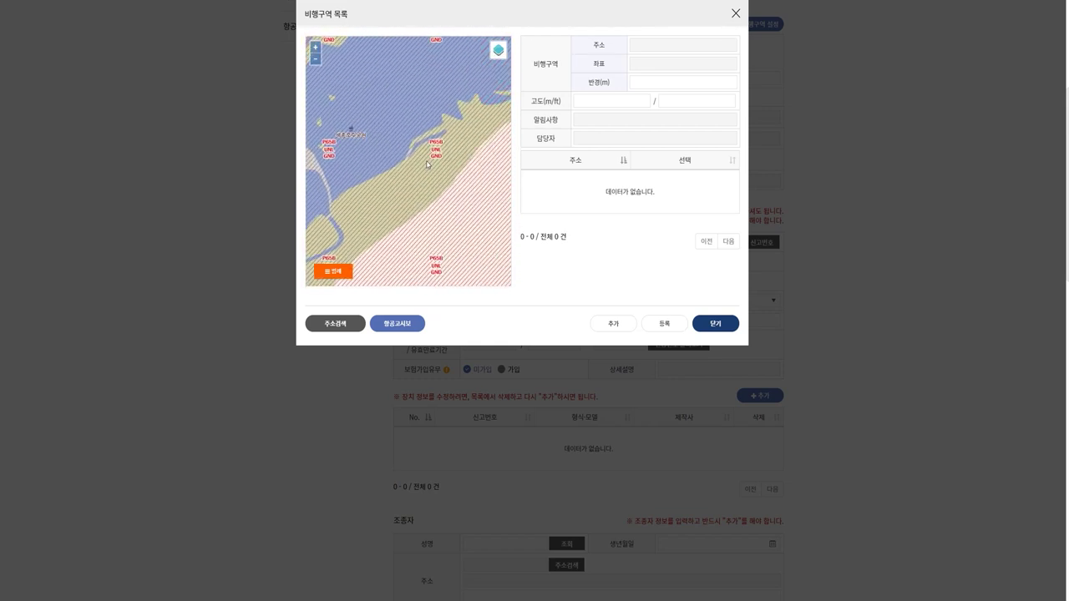
{"action": "left_click", "coordinate": [429, 167]}
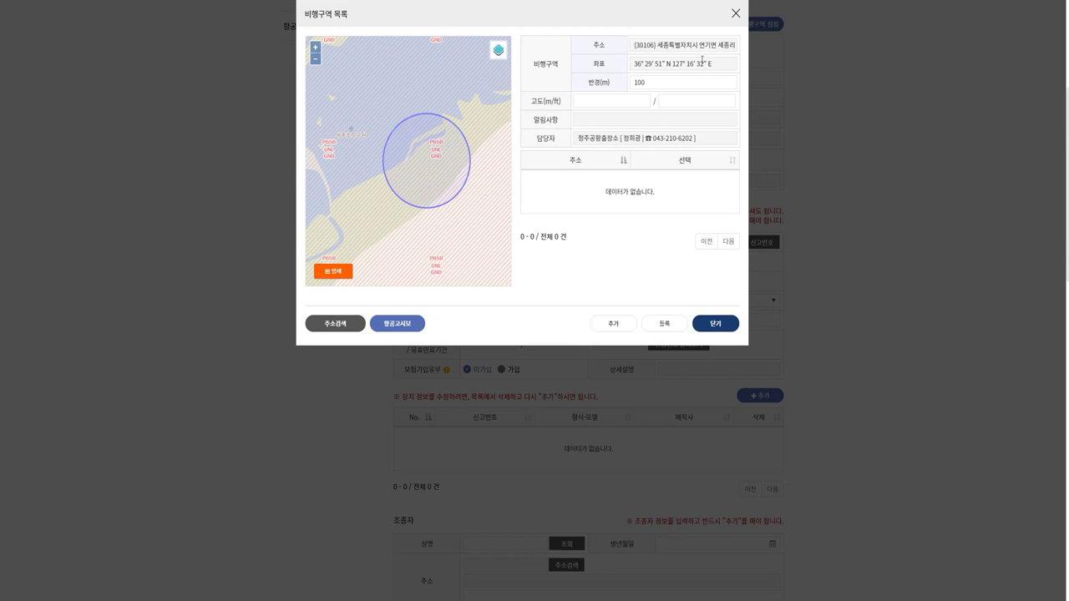
Step: Set the marked flight area's radius to 300 m and its altitude to 150 m, and check the feet value
{"action": "double_click", "coordinate": [659, 84]}
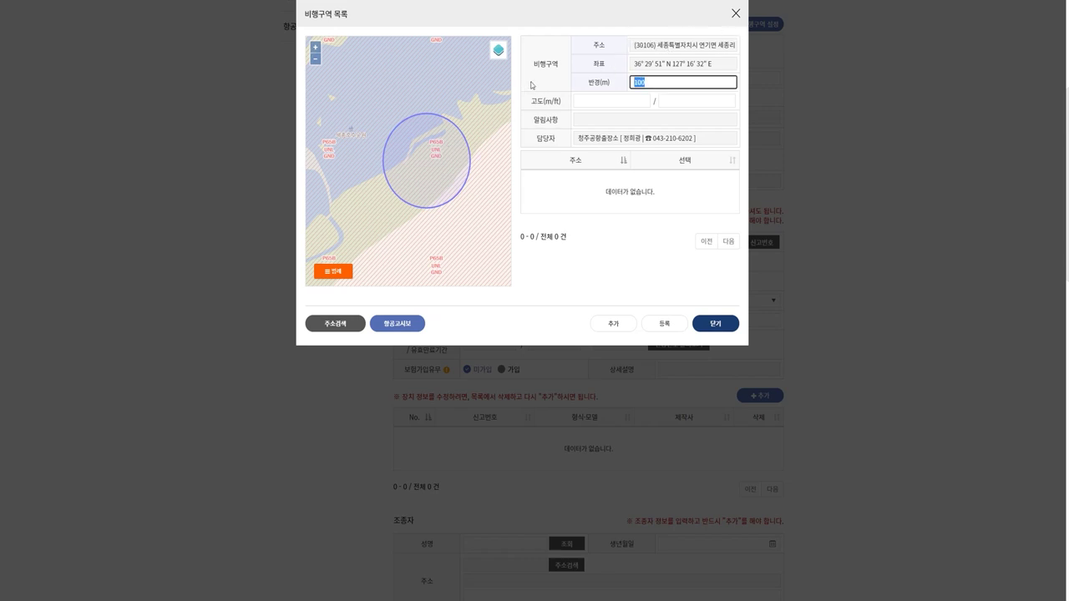
{"action": "type", "text": "300"}
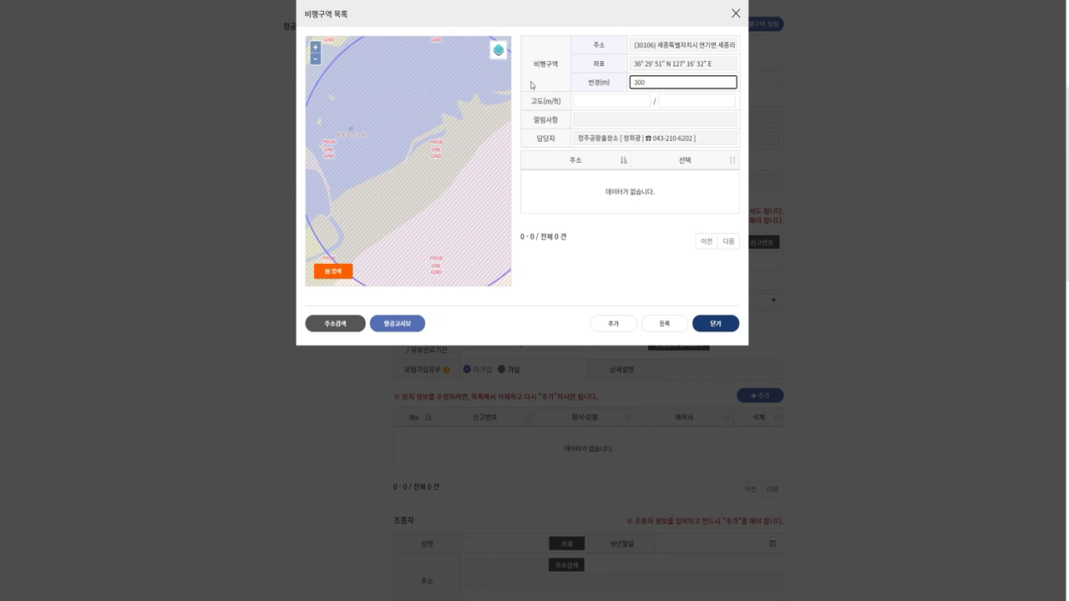
{"action": "left_click", "coordinate": [622, 106]}
{"action": "type", "text": "150"}
{"action": "left_click", "coordinate": [676, 100]}
{"action": "left_click", "coordinate": [673, 112]}
{"action": "double_click", "coordinate": [677, 100]}
{"action": "left_click", "coordinate": [662, 106]}
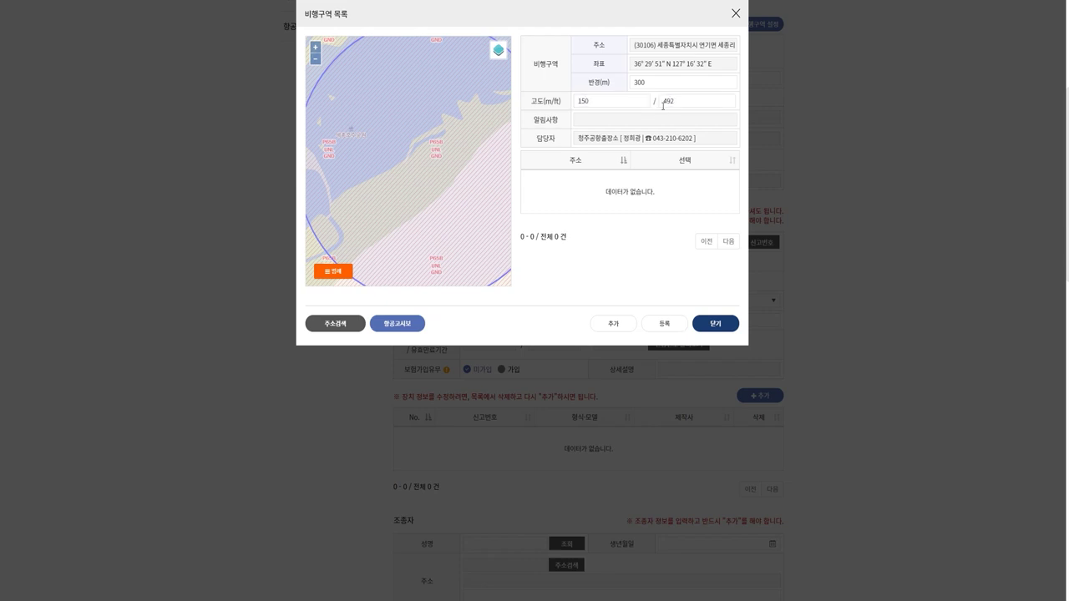
{"action": "left_click", "coordinate": [663, 101]}
{"action": "left_click_drag", "start_coordinate": [662, 102], "coordinate": [677, 101]}
{"action": "left_click", "coordinate": [679, 104]}
{"action": "left_click", "coordinate": [676, 112]}
Step: Check the responsible office entry and add the lakeshore flight area to the list
{"action": "left_click_drag", "start_coordinate": [581, 138], "coordinate": [706, 140]}
{"action": "left_click", "coordinate": [710, 144]}
{"action": "left_click", "coordinate": [618, 326]}
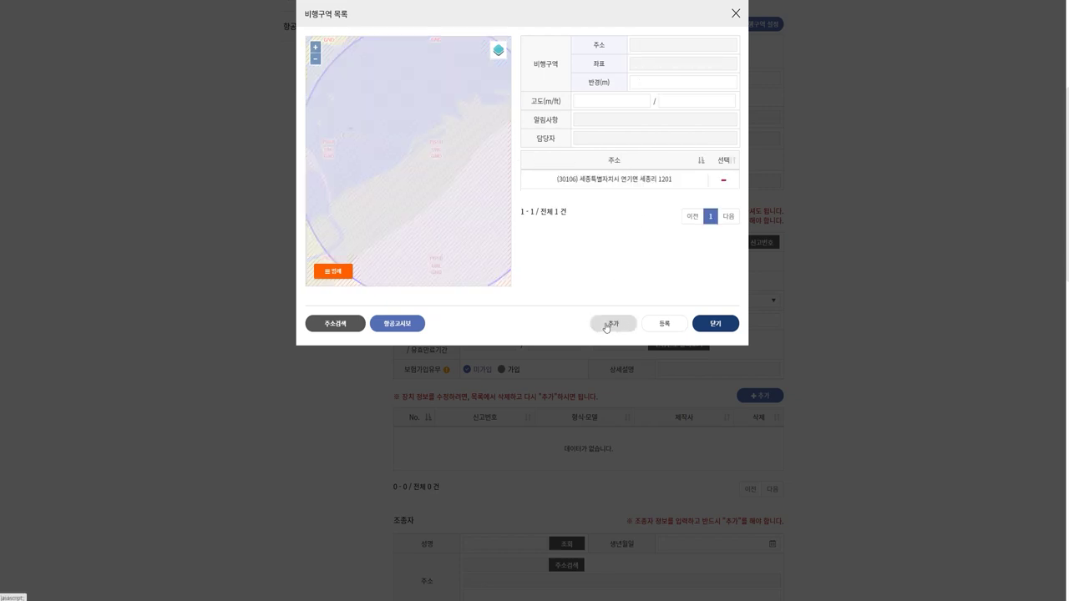
Step: Mark a second flight area on the river in 세종리 near Sejong City Hall, fill in its altitude and add it to the list
{"action": "scroll", "coordinate": [481, 162], "scroll_direction": "down", "scroll_amount": 3}
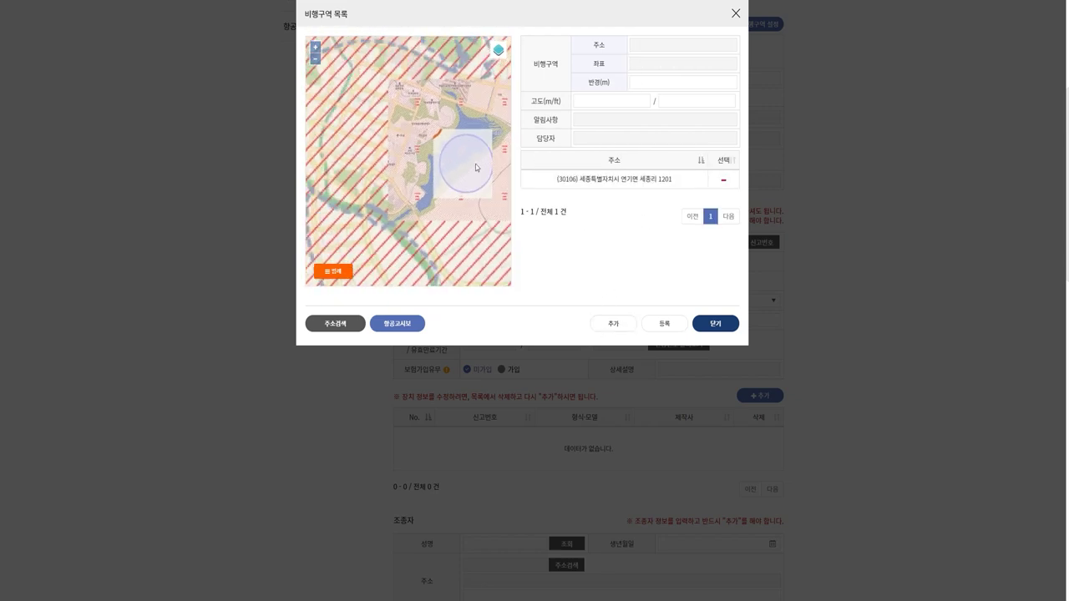
{"action": "left_click", "coordinate": [451, 221]}
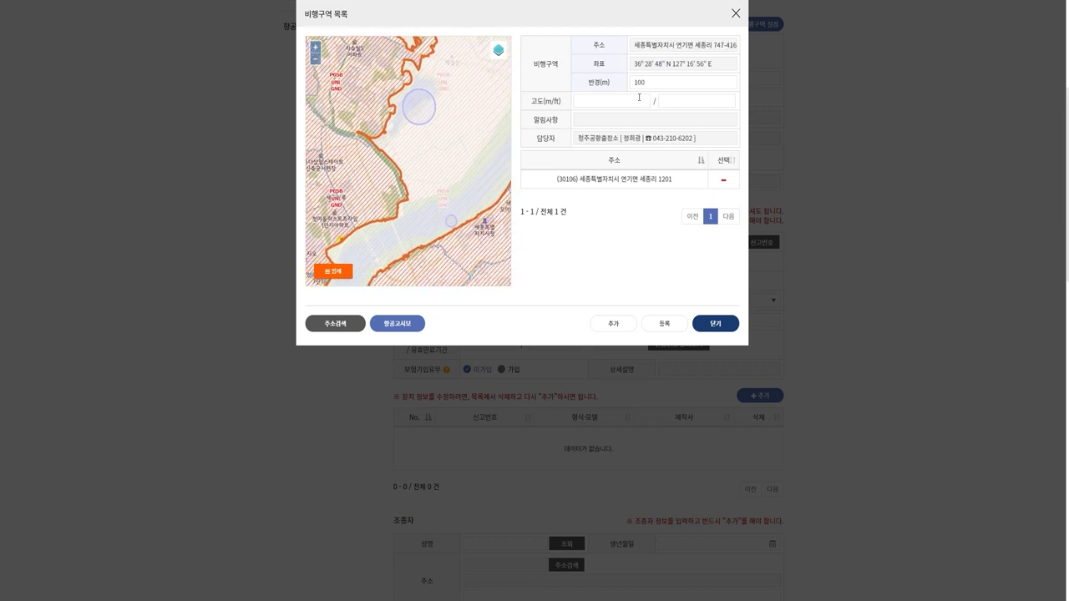
{"action": "left_click", "coordinate": [618, 326]}
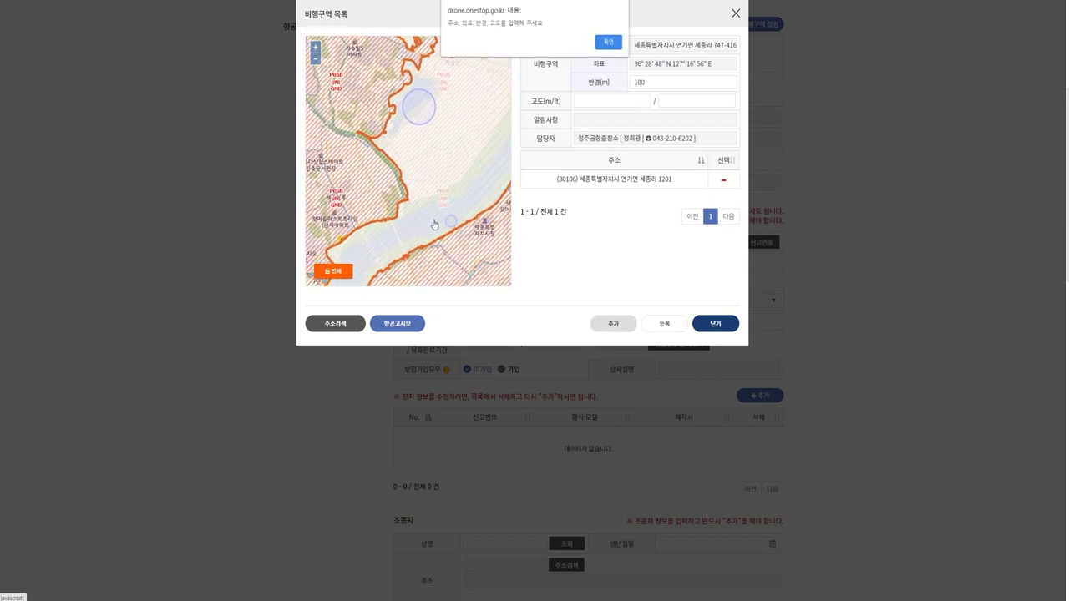
{"action": "left_click", "coordinate": [610, 46]}
{"action": "left_click", "coordinate": [627, 104]}
{"action": "left_click", "coordinate": [671, 102]}
{"action": "left_click", "coordinate": [616, 324]}
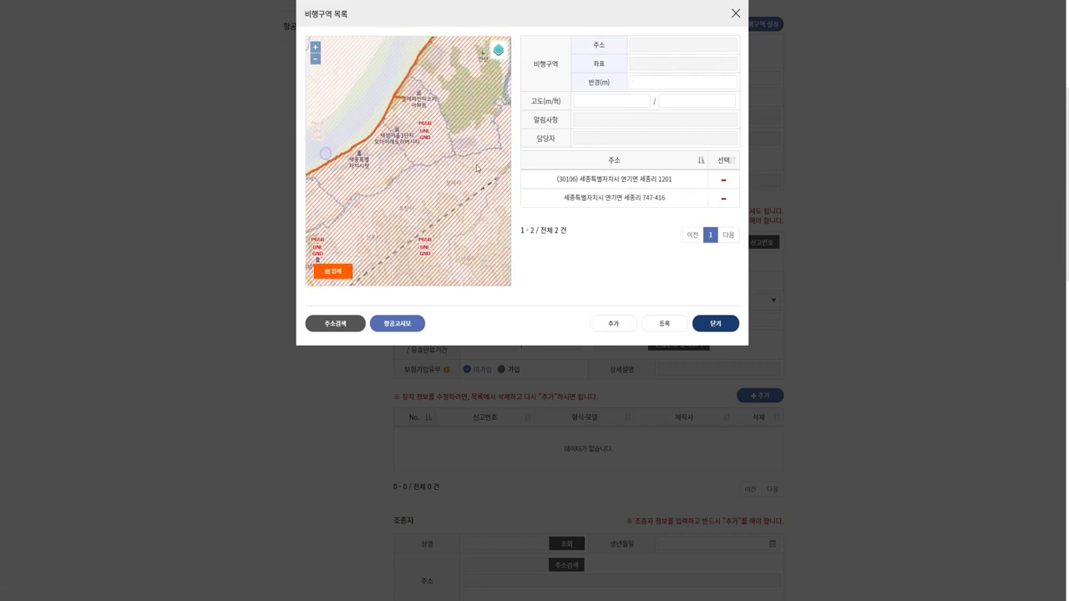
Step: Mark a third flight area in 장재리, 금남면, fill in its altitude and add it to the list
{"action": "left_click", "coordinate": [477, 168]}
{"action": "left_click", "coordinate": [642, 102]}
{"action": "left_click", "coordinate": [664, 101]}
{"action": "left_click", "coordinate": [615, 322]}
Step: Examine the positions of the registered flight areas on the map, from the river to 장재리
{"action": "left_click_drag", "start_coordinate": [391, 130], "coordinate": [425, 159]}
{"action": "scroll", "coordinate": [405, 148], "scroll_direction": "down", "scroll_amount": 1}
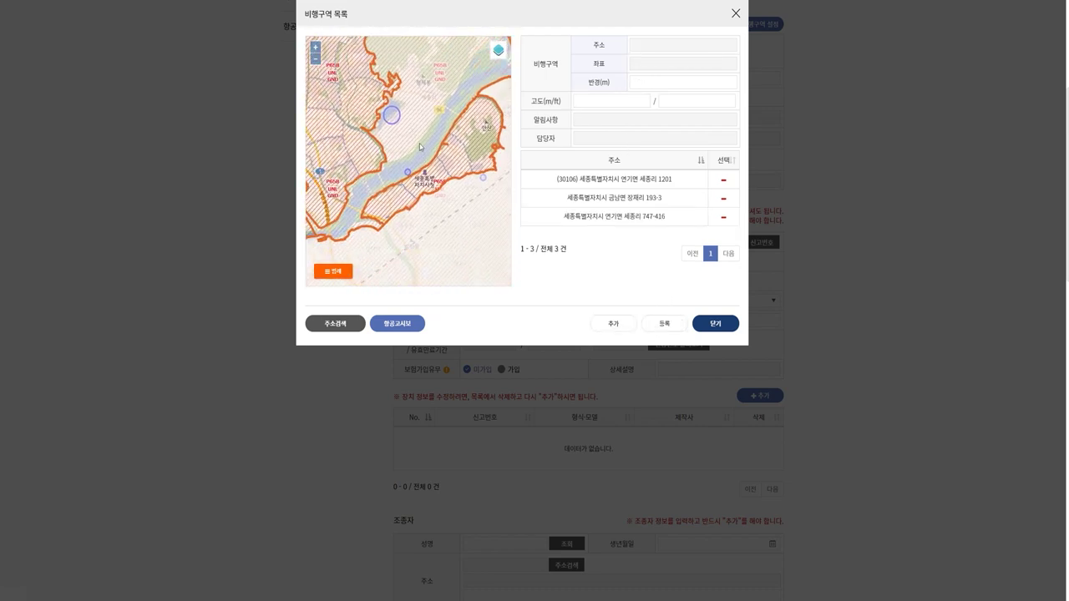
{"action": "scroll", "coordinate": [376, 192], "scroll_direction": "up", "scroll_amount": 3}
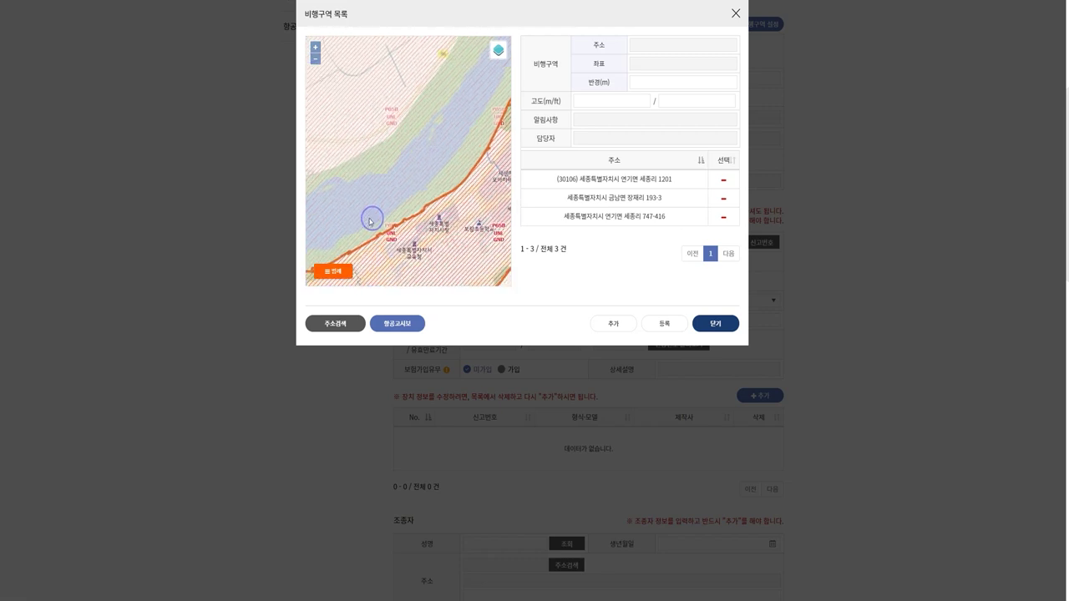
{"action": "scroll", "coordinate": [439, 200], "scroll_direction": "up", "scroll_amount": 3}
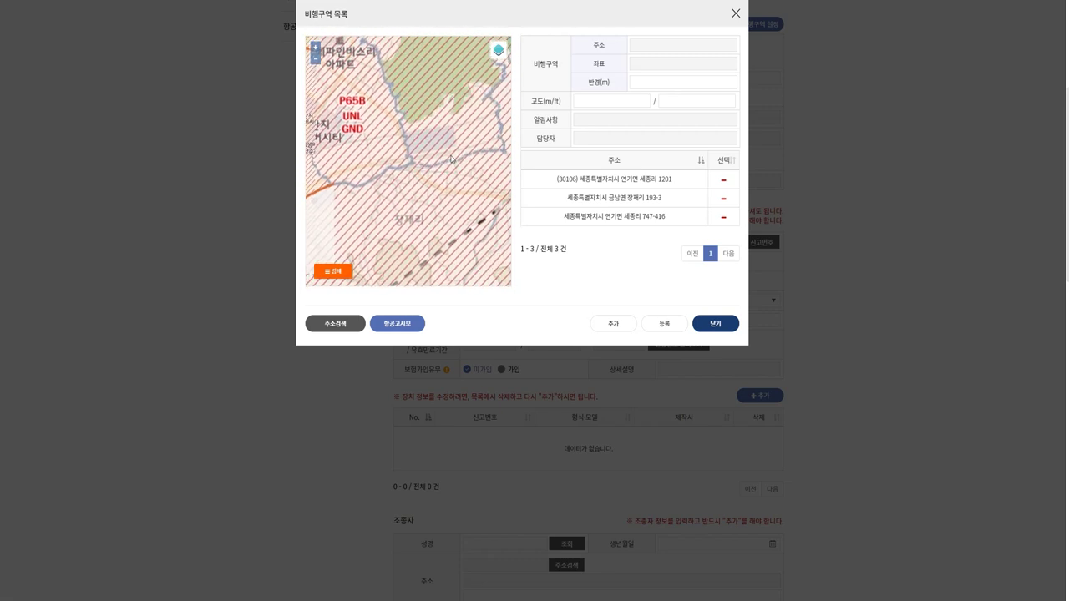
{"action": "scroll", "coordinate": [451, 163], "scroll_direction": "down", "scroll_amount": 2}
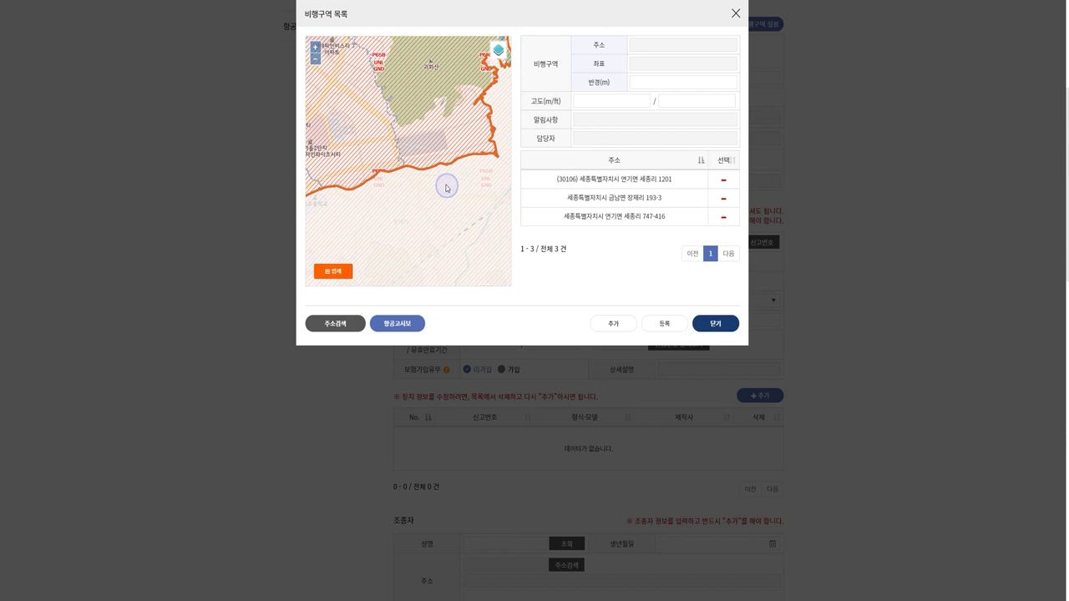
{"action": "scroll", "coordinate": [393, 123], "scroll_direction": "down", "scroll_amount": 2}
{"action": "left_click_drag", "start_coordinate": [384, 103], "coordinate": [421, 152]}
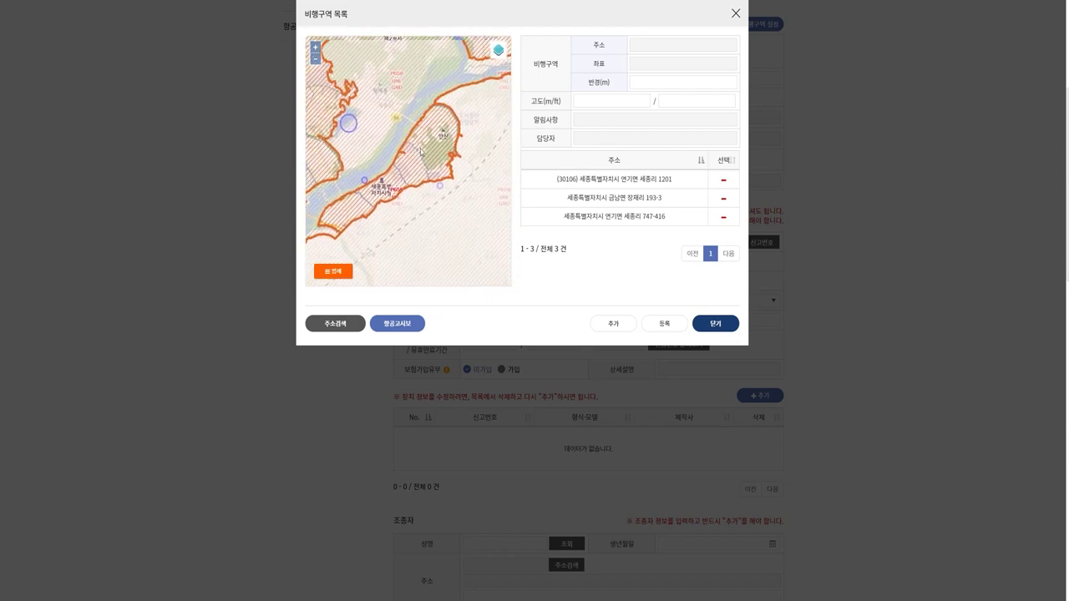
Step: Check the airspace legend and the responsible office for a point near 공주시, and register the listed Sejong flight areas in the application
{"action": "scroll", "coordinate": [420, 152], "scroll_direction": "down", "scroll_amount": 4}
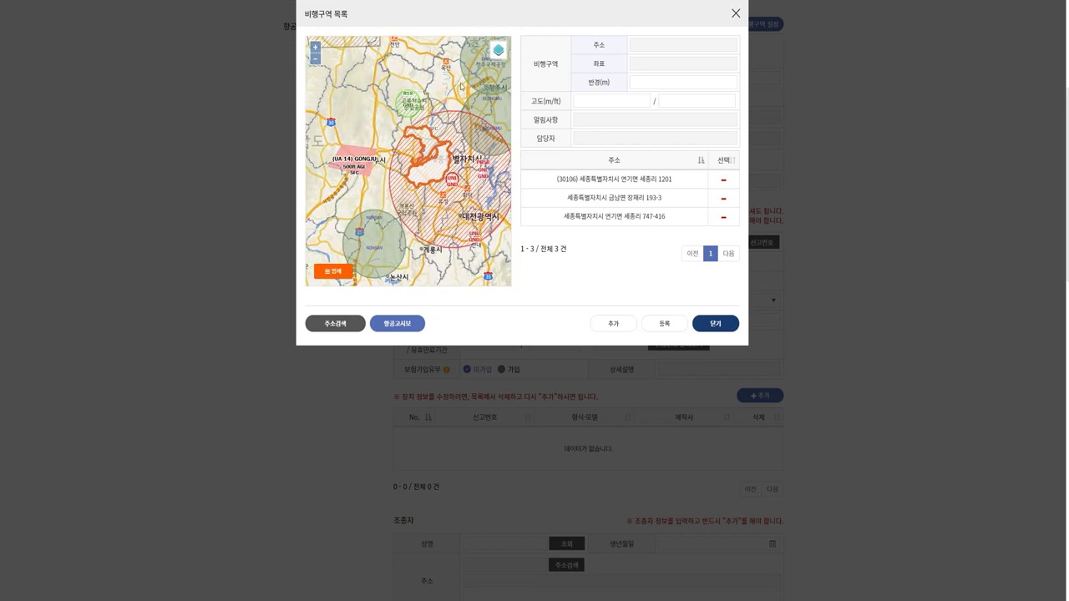
{"action": "left_click", "coordinate": [332, 271]}
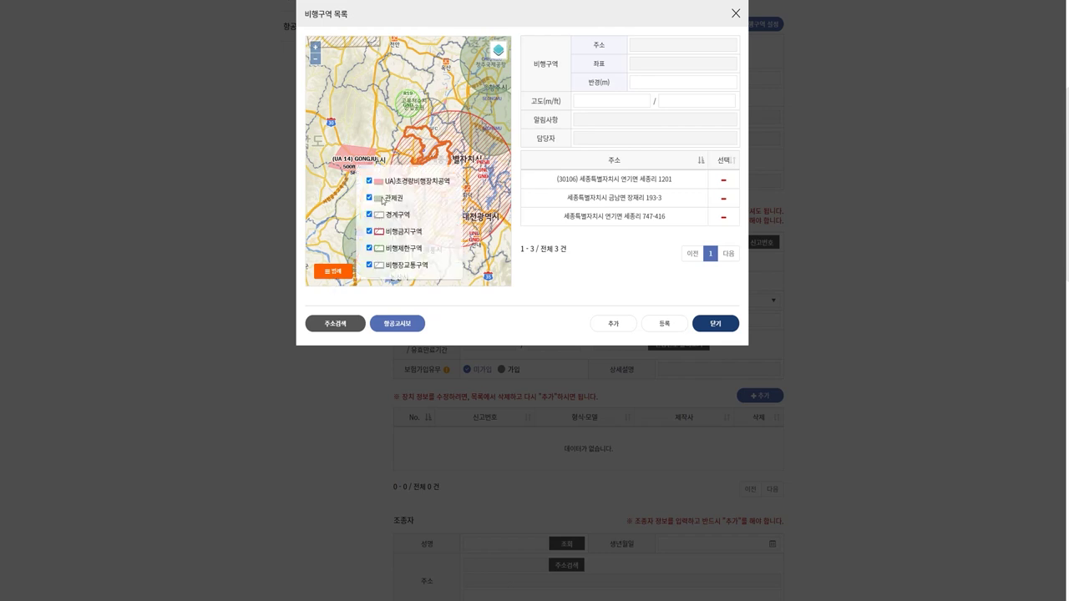
{"action": "left_click", "coordinate": [334, 275]}
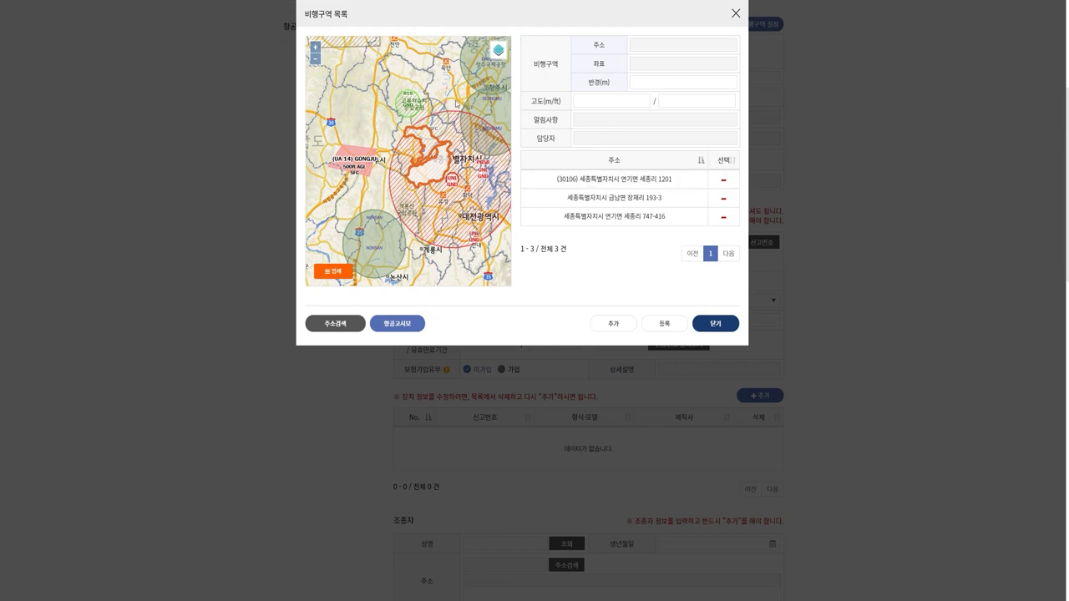
{"action": "left_click", "coordinate": [379, 144]}
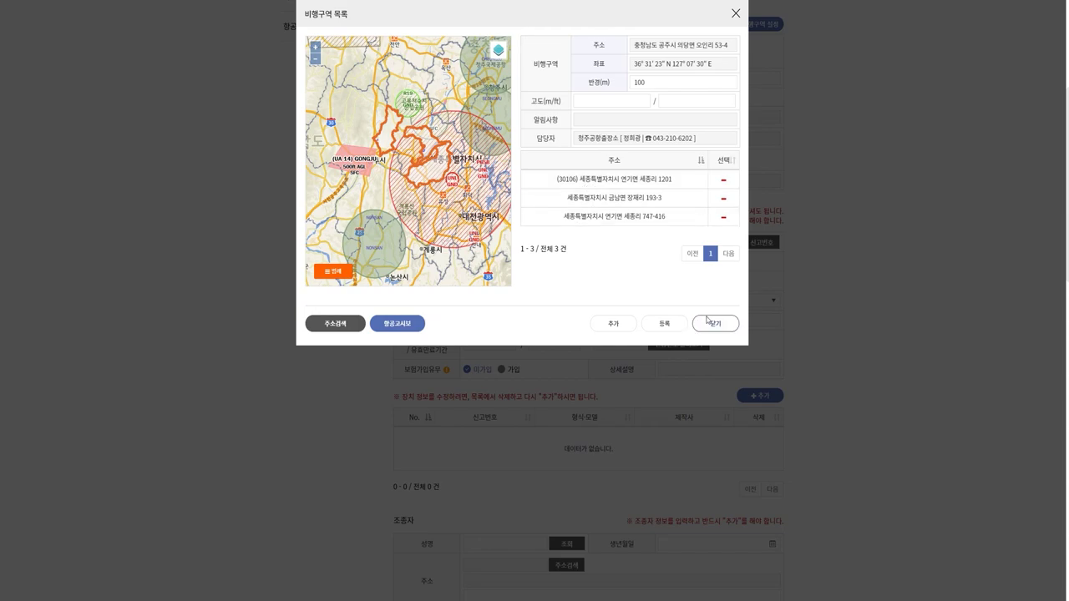
{"action": "left_click", "coordinate": [668, 324]}
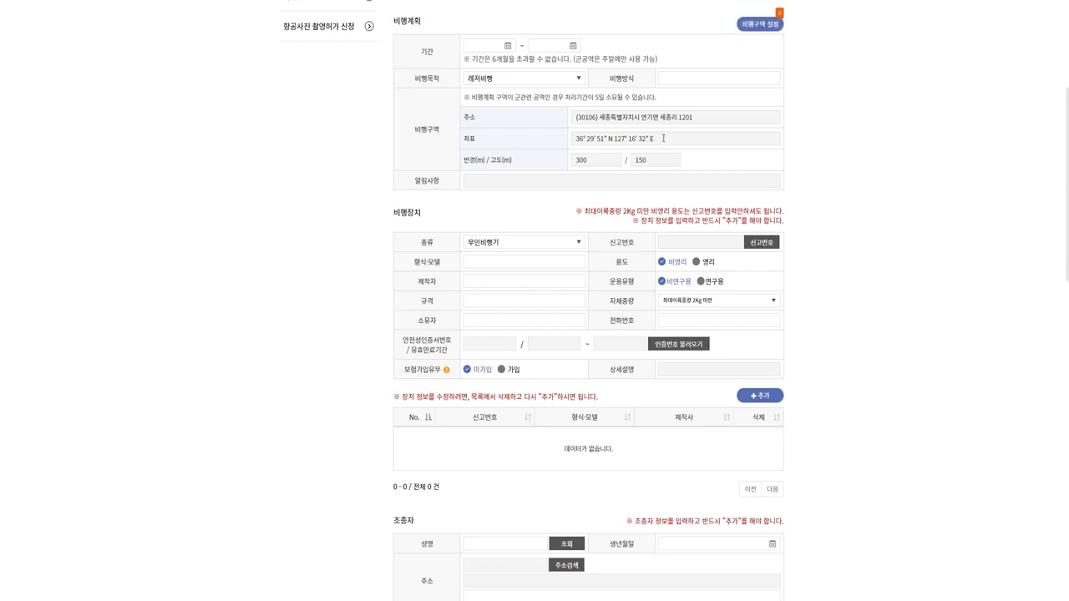
Step: Set the flight device type to 무인멀티콥터, the model to 드론,매빅프로2 and the manufacturer to DJI
{"action": "scroll", "coordinate": [505, 212], "scroll_direction": "down", "scroll_amount": 1}
{"action": "left_click", "coordinate": [500, 200]}
{"action": "left_click", "coordinate": [496, 231]}
{"action": "left_click", "coordinate": [494, 217]}
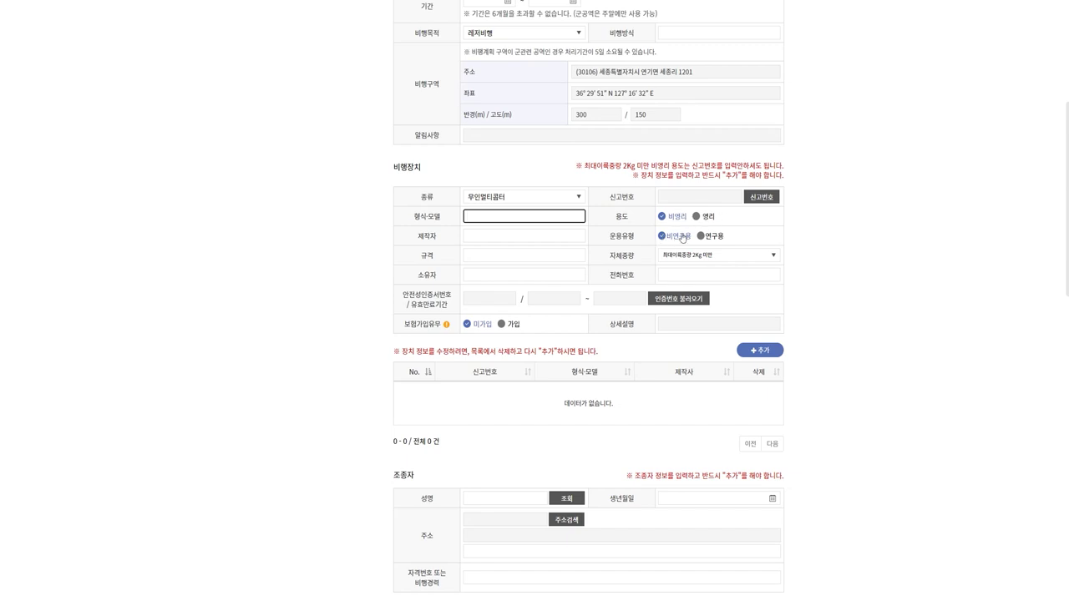
{"action": "left_click", "coordinate": [495, 237]}
{"action": "left_click", "coordinate": [504, 215]}
{"action": "type", "text": "드론,매빅프로2"}
{"action": "key", "text": "Tab"}
{"action": "type", "text": "DJI"}
{"action": "key", "text": "Tab"}
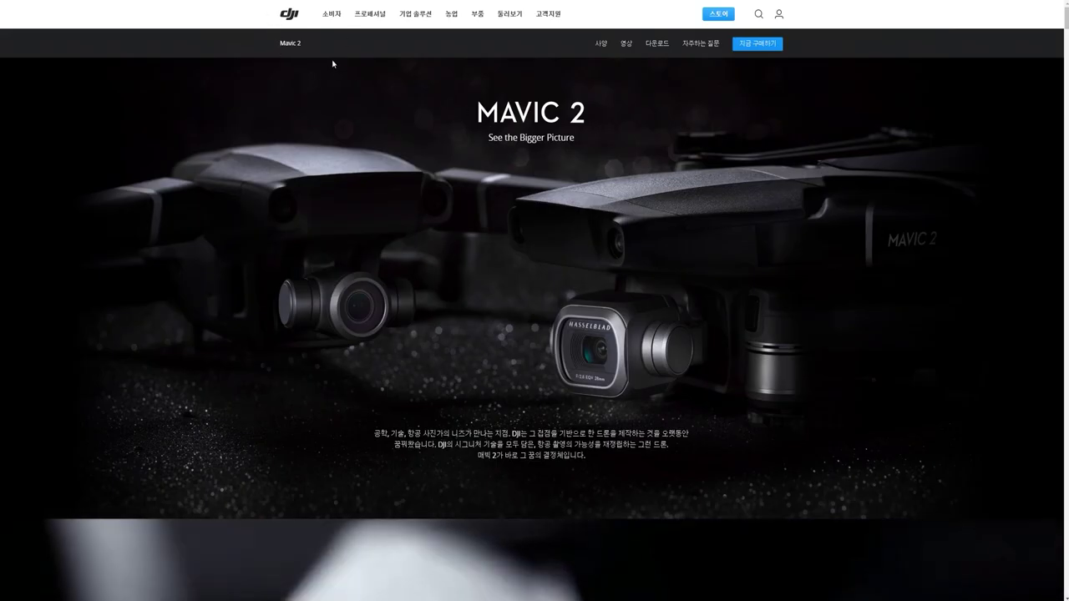
Step: Look up the Mavic 2 Pro's weight and unfolded dimensions in the specifications on the DJI website and return to the application form
{"action": "left_click", "coordinate": [600, 42]}
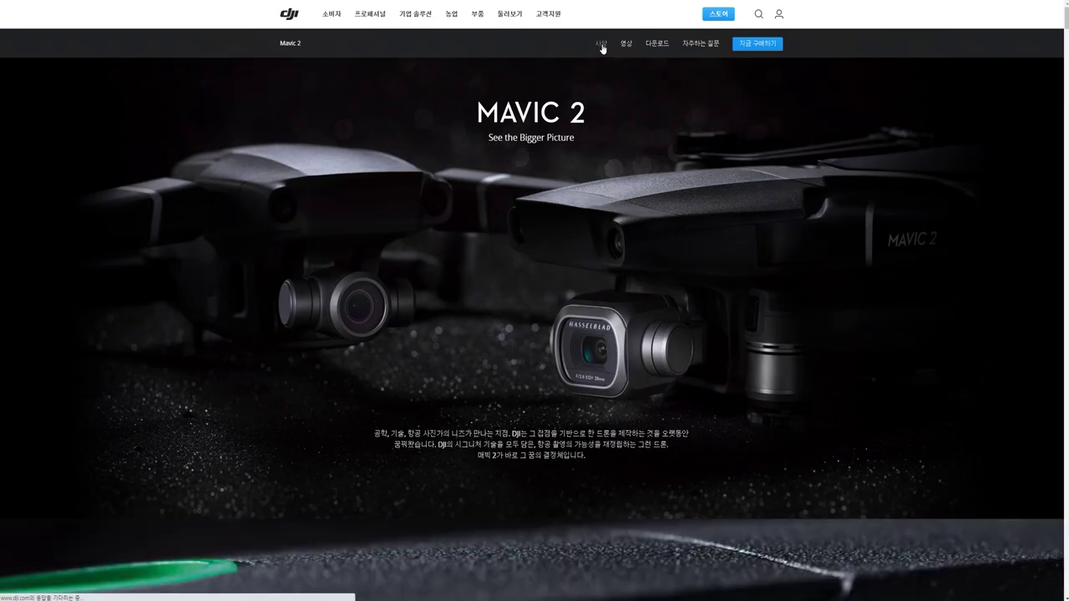
{"action": "scroll", "coordinate": [495, 113], "scroll_direction": "down", "scroll_amount": 5}
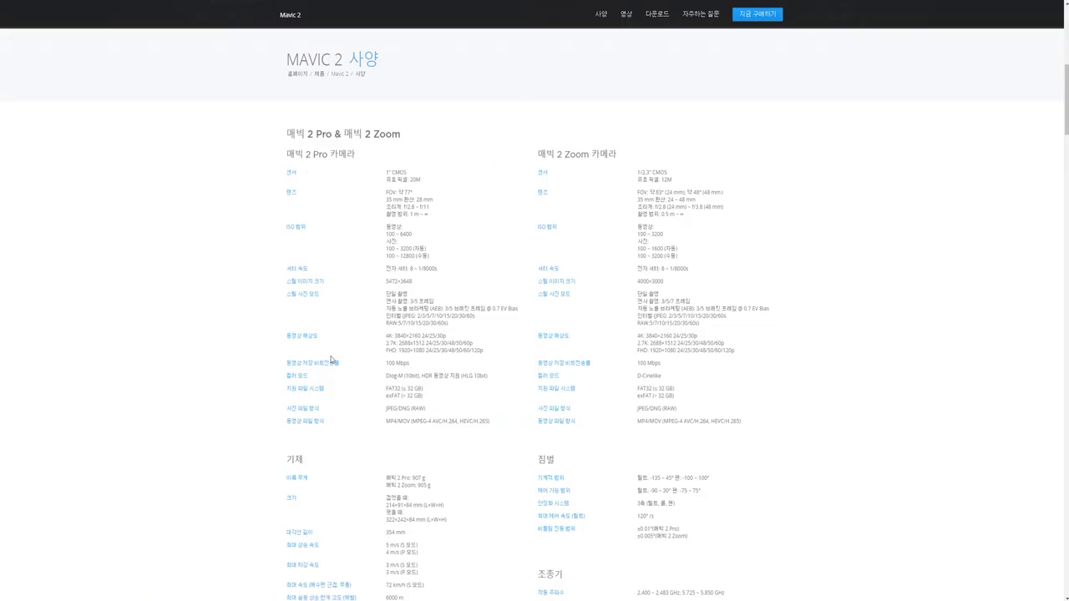
{"action": "scroll", "coordinate": [445, 306], "scroll_direction": "down", "scroll_amount": 3}
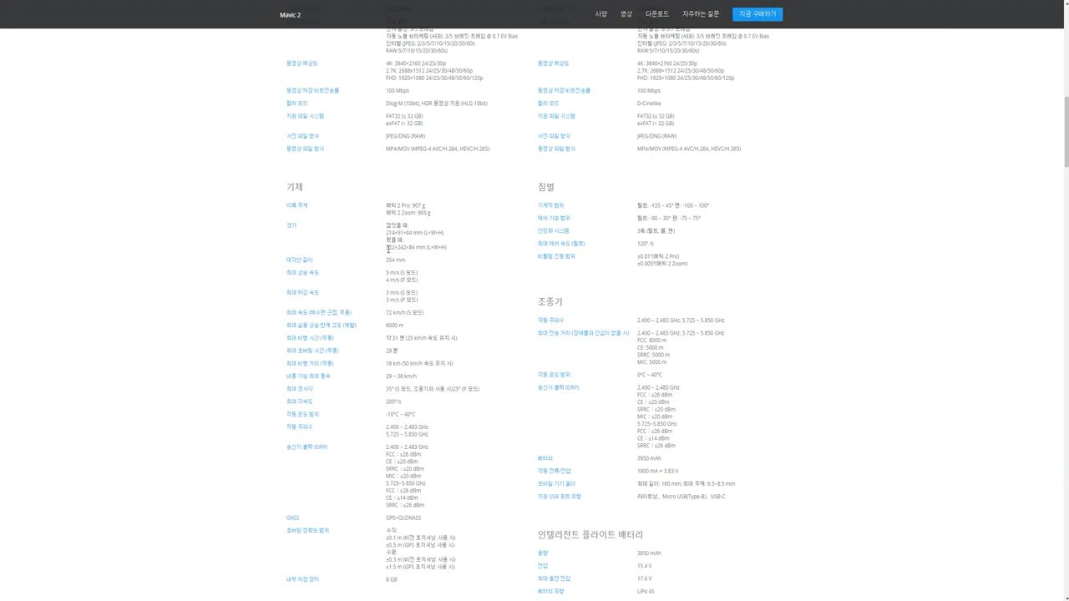
{"action": "left_click_drag", "start_coordinate": [384, 248], "coordinate": [423, 248]}
{"action": "left_click", "coordinate": [412, 264]}
{"action": "key", "text": "ctrl+Tab"}
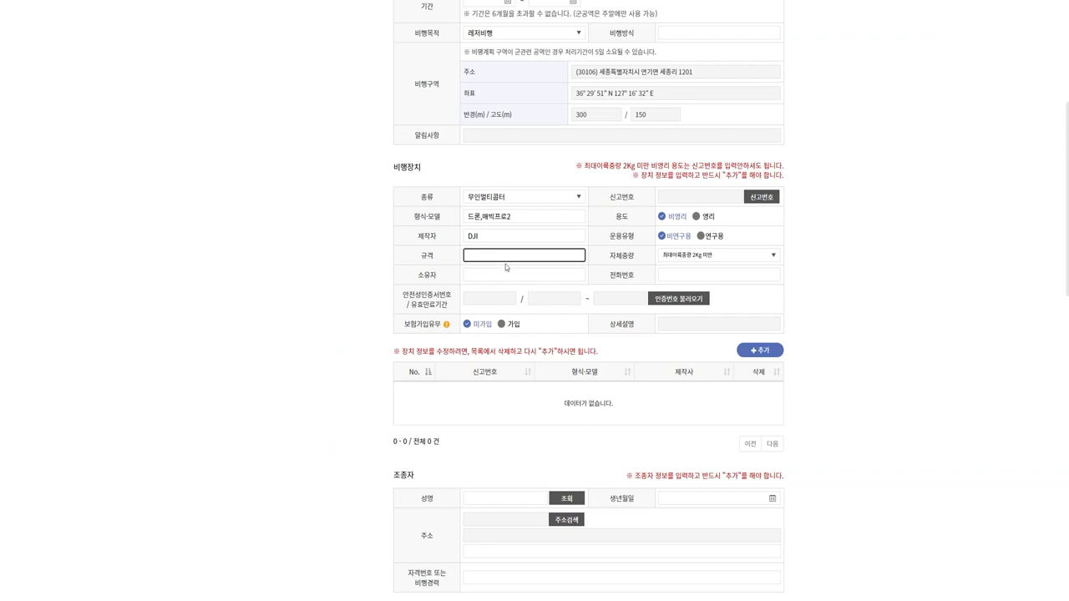
Step: Enter the device specification 322*244*84mm, 907g, fill in the owner's name and phone number, and add the device to the list
{"action": "type", "text": "322*244*84mm, 907g"}
{"action": "left_click", "coordinate": [512, 273]}
{"action": "left_click", "coordinate": [687, 278]}
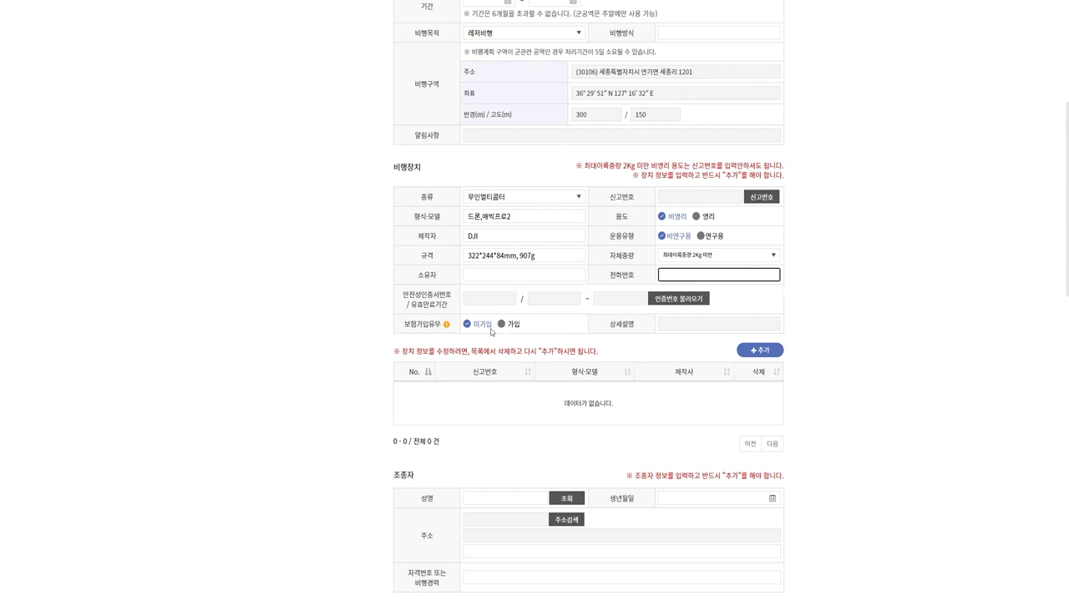
{"action": "left_click", "coordinate": [686, 322]}
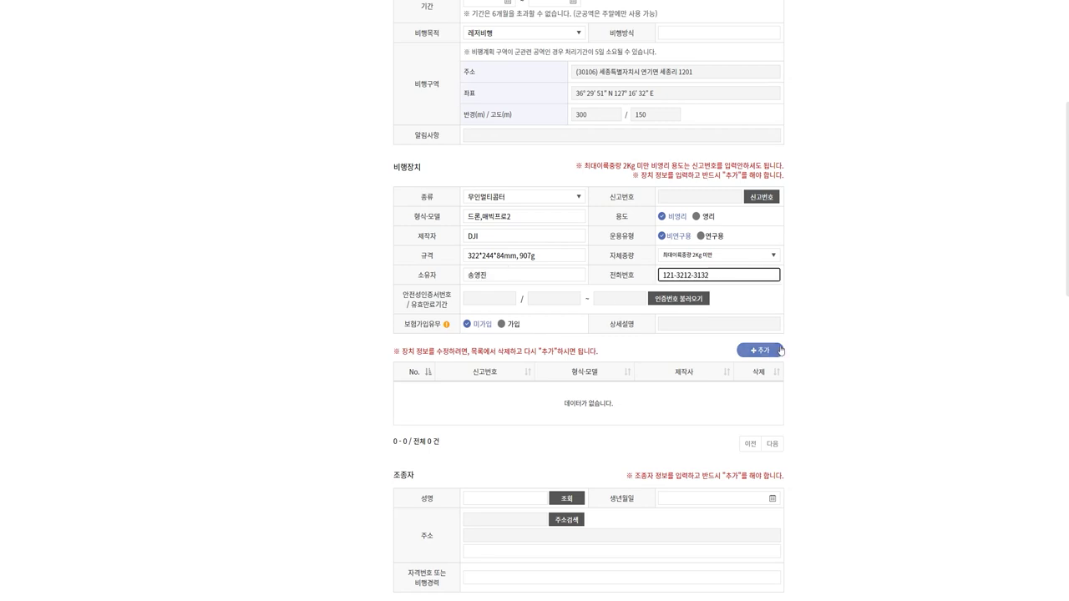
{"action": "left_click", "coordinate": [760, 350]}
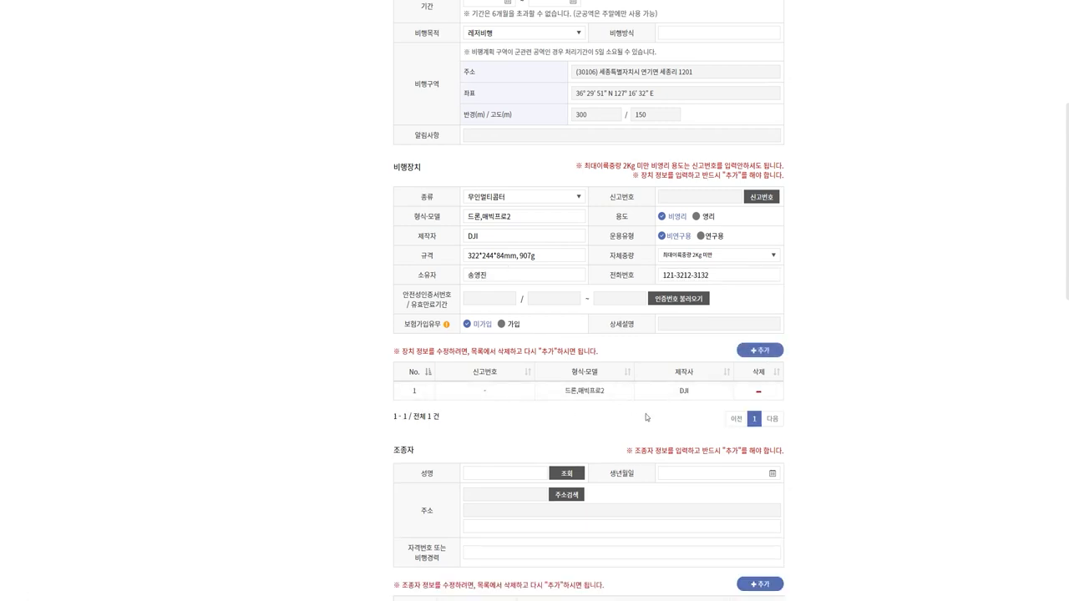
Step: Review the pilot section, the attachment fields and the table of required documents further down the form
{"action": "scroll", "coordinate": [568, 392], "scroll_direction": "down", "scroll_amount": 2}
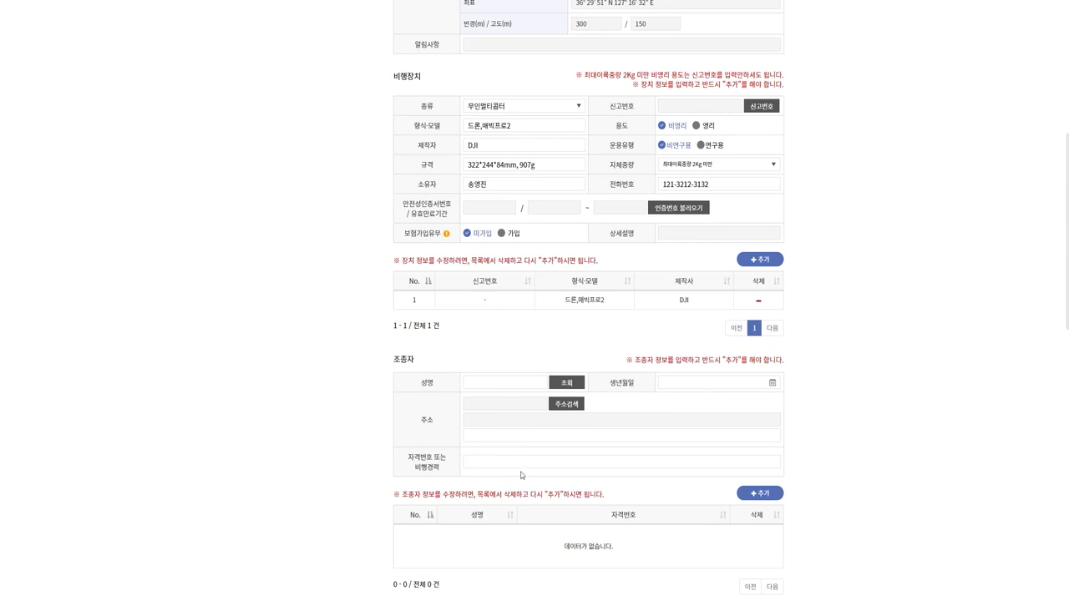
{"action": "scroll", "coordinate": [751, 491], "scroll_direction": "down", "scroll_amount": 2}
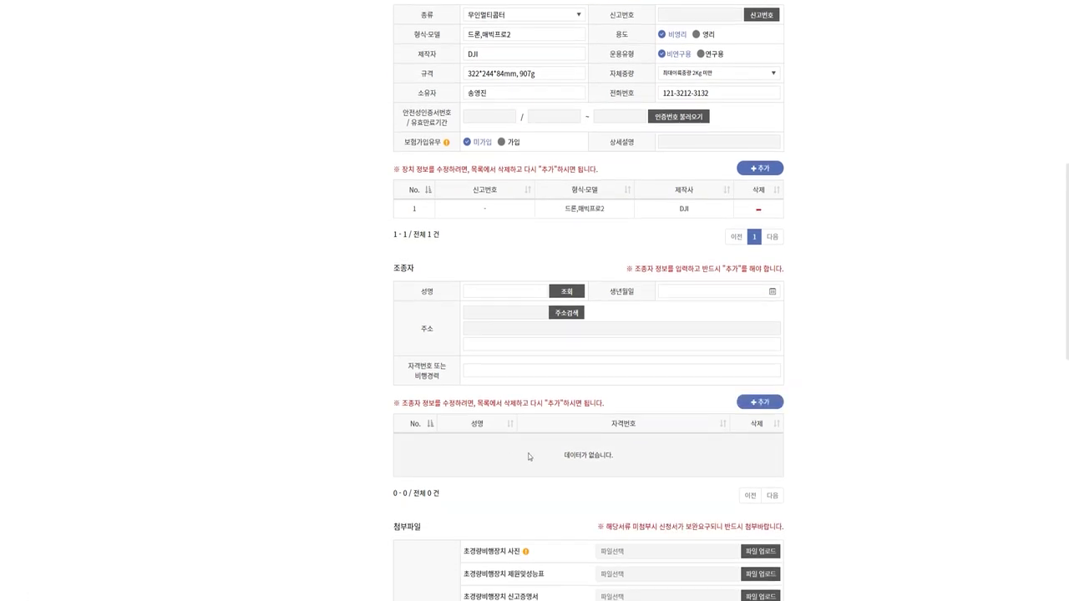
{"action": "scroll", "coordinate": [530, 455], "scroll_direction": "down", "scroll_amount": 5}
{"action": "scroll", "coordinate": [528, 457], "scroll_direction": "down", "scroll_amount": 1}
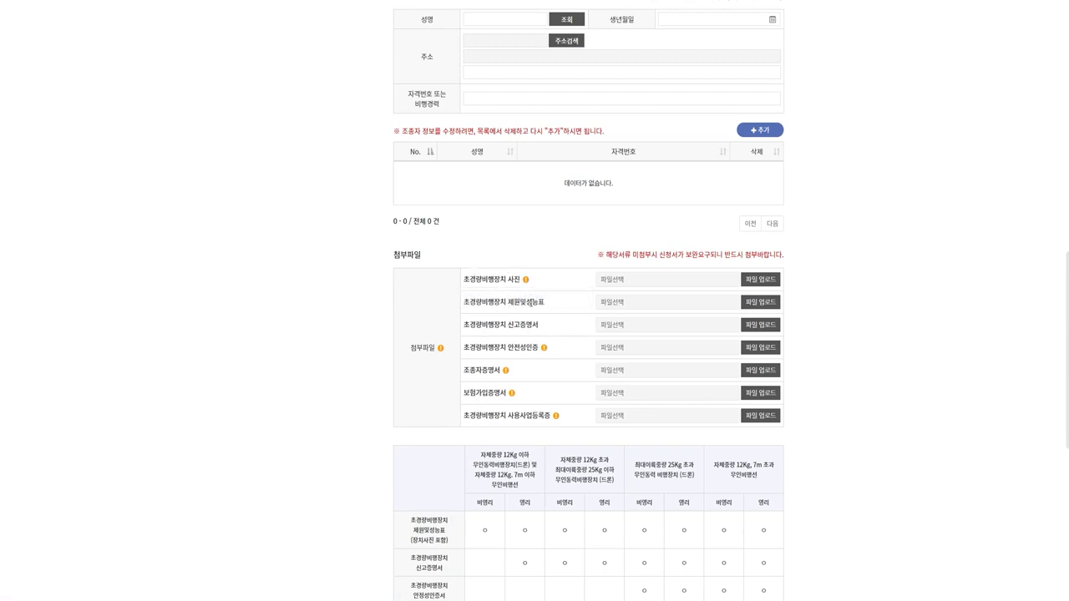
{"action": "scroll", "coordinate": [522, 315], "scroll_direction": "down", "scroll_amount": 1}
{"action": "scroll", "coordinate": [522, 315], "scroll_direction": "down", "scroll_amount": 2}
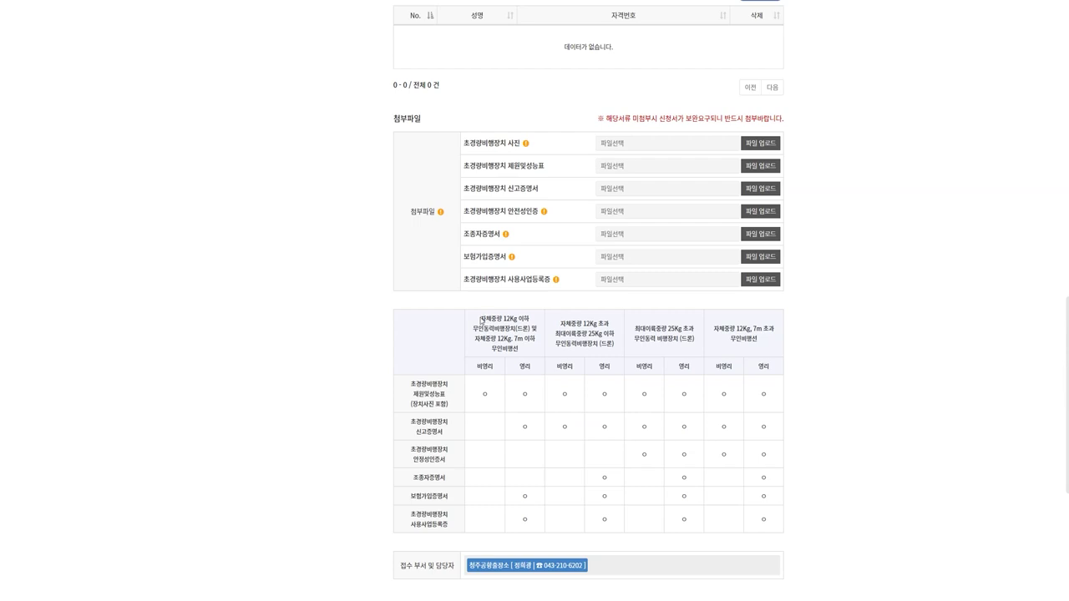
Step: Examine which documents are required for drones of 12 kg or less, including the specification sheet with device photo
{"action": "left_click_drag", "start_coordinate": [481, 318], "coordinate": [538, 323]}
{"action": "left_click", "coordinate": [537, 323]}
{"action": "double_click", "coordinate": [499, 328]}
{"action": "left_click", "coordinate": [501, 334]}
{"action": "left_click_drag", "start_coordinate": [408, 384], "coordinate": [456, 385]}
{"action": "double_click", "coordinate": [428, 394]}
{"action": "left_click", "coordinate": [404, 409]}
{"action": "mouse_move", "coordinate": [526, 147]}
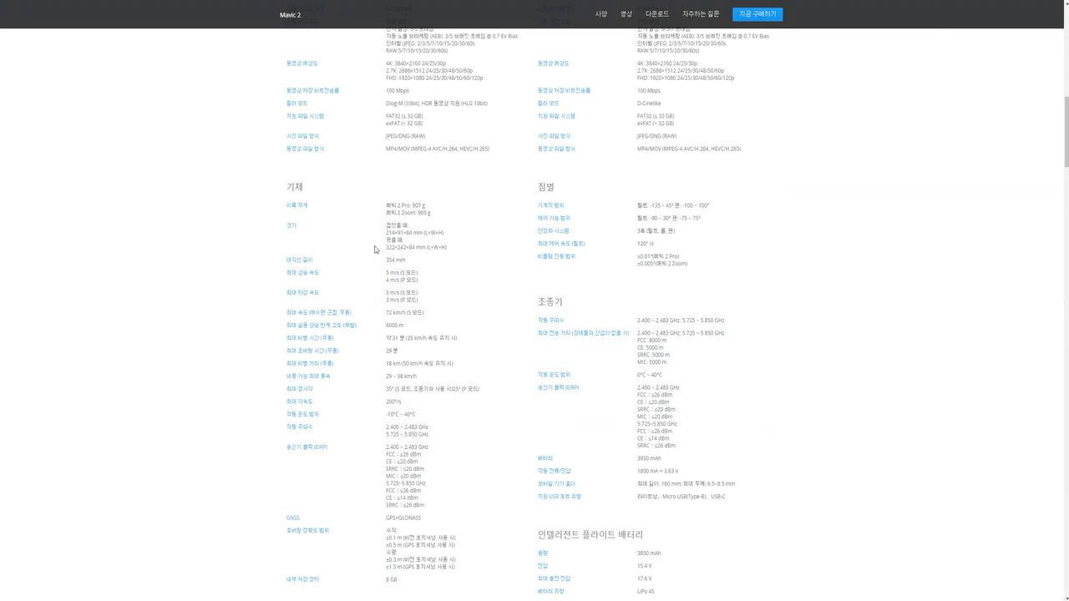
Step: Review the DJI Mavic 2 specification page as a source for the specification attachment and return to the form's attachment section
{"action": "scroll", "coordinate": [368, 242], "scroll_direction": "up", "scroll_amount": 4}
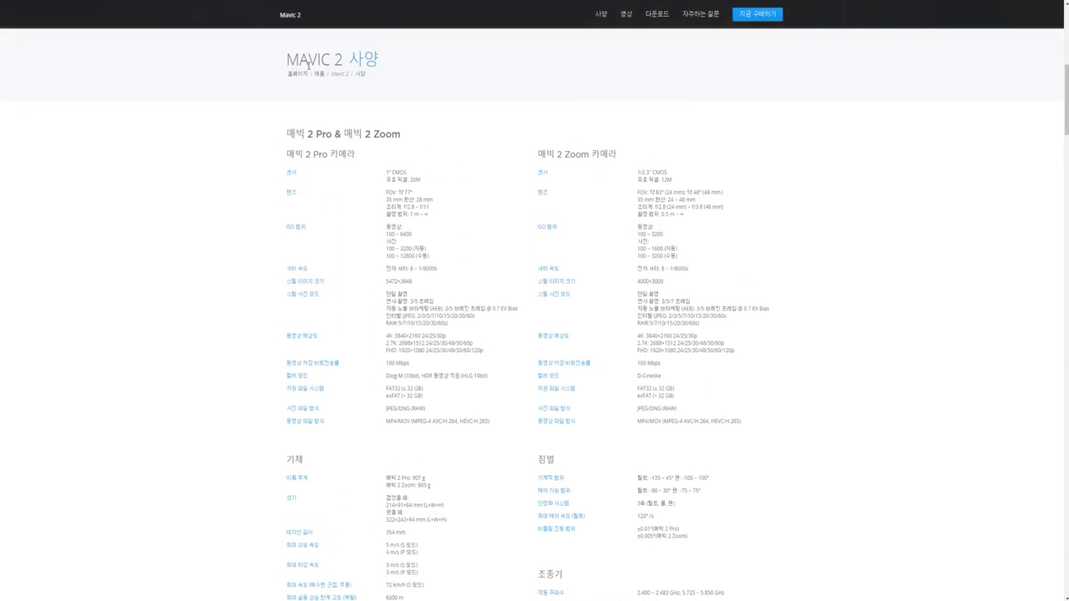
{"action": "scroll", "coordinate": [296, 192], "scroll_direction": "down", "scroll_amount": 3}
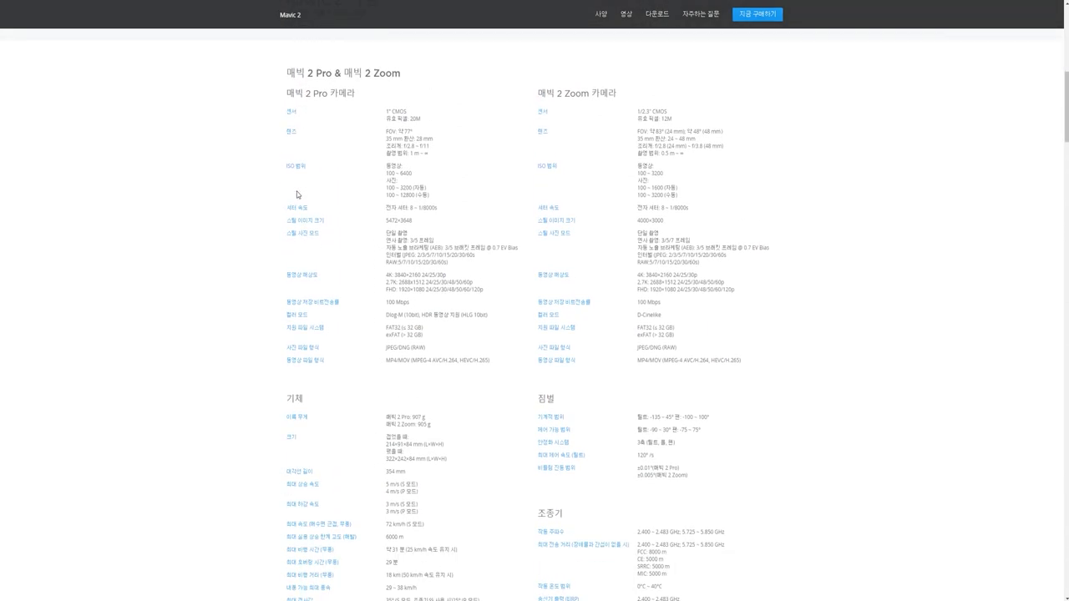
{"action": "right_click", "coordinate": [279, 573]}
{"action": "left_click", "coordinate": [438, 203]}
{"action": "scroll", "coordinate": [276, 219], "scroll_direction": "down", "scroll_amount": 1}
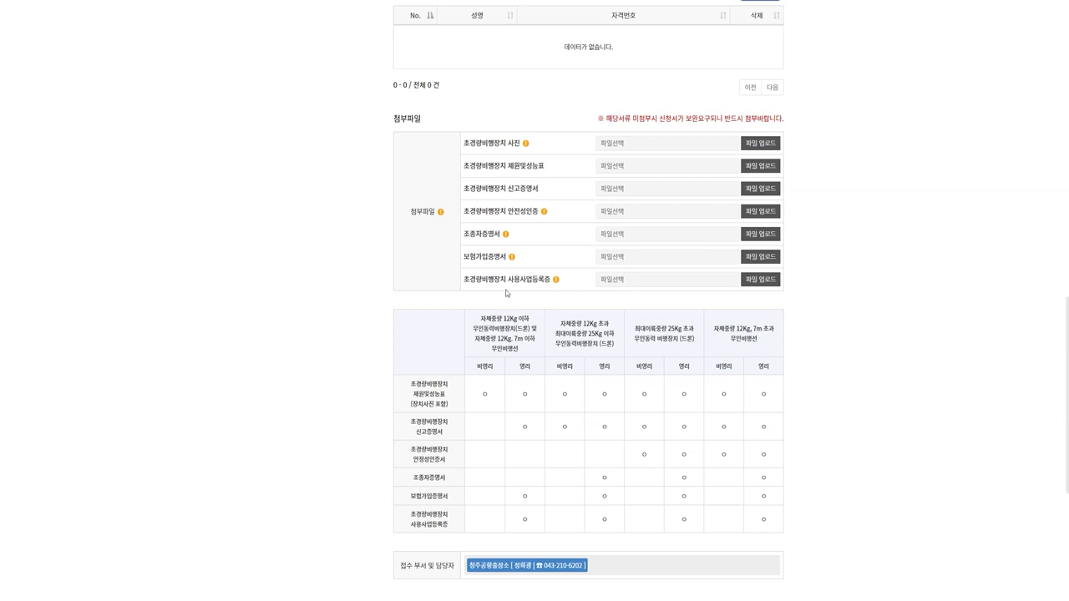
Step: Review the receiving office, the submission options and the processing stages at the end of the form, and return to its beginning
{"action": "scroll", "coordinate": [819, 295], "scroll_direction": "down", "scroll_amount": 3}
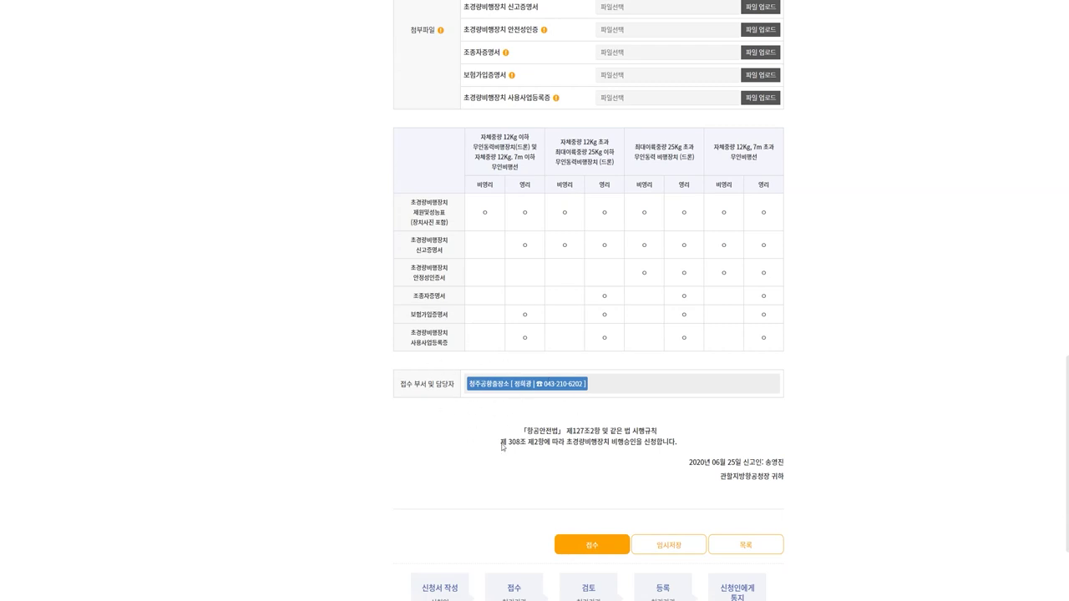
{"action": "scroll", "coordinate": [576, 542], "scroll_direction": "up", "scroll_amount": 2}
{"action": "scroll", "coordinate": [577, 542], "scroll_direction": "down", "scroll_amount": 4}
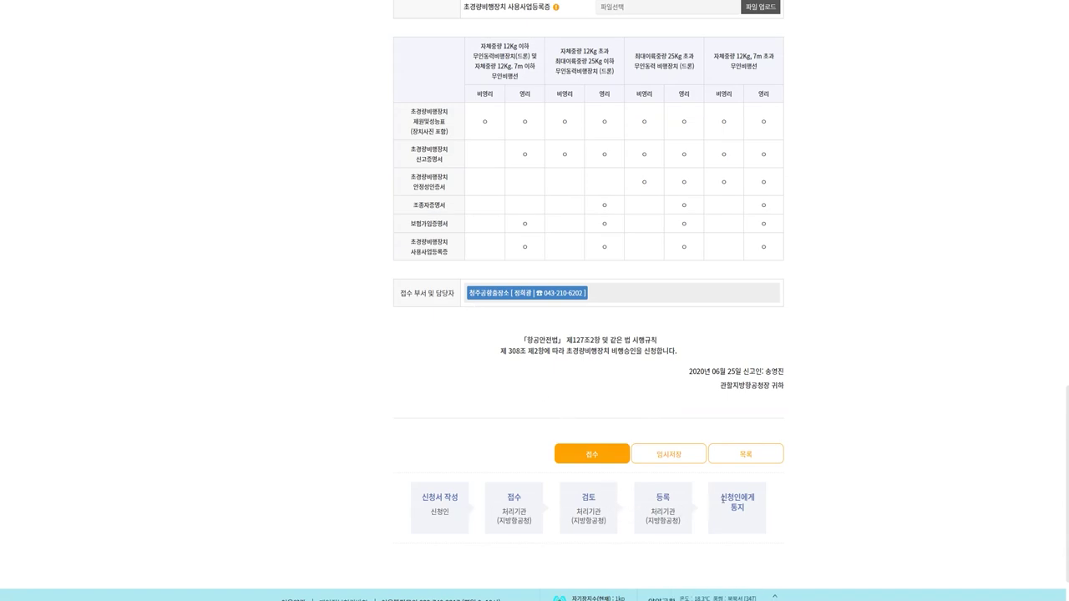
{"action": "scroll", "coordinate": [554, 468], "scroll_direction": "up", "scroll_amount": 11}
{"action": "scroll", "coordinate": [552, 469], "scroll_direction": "up", "scroll_amount": 5}
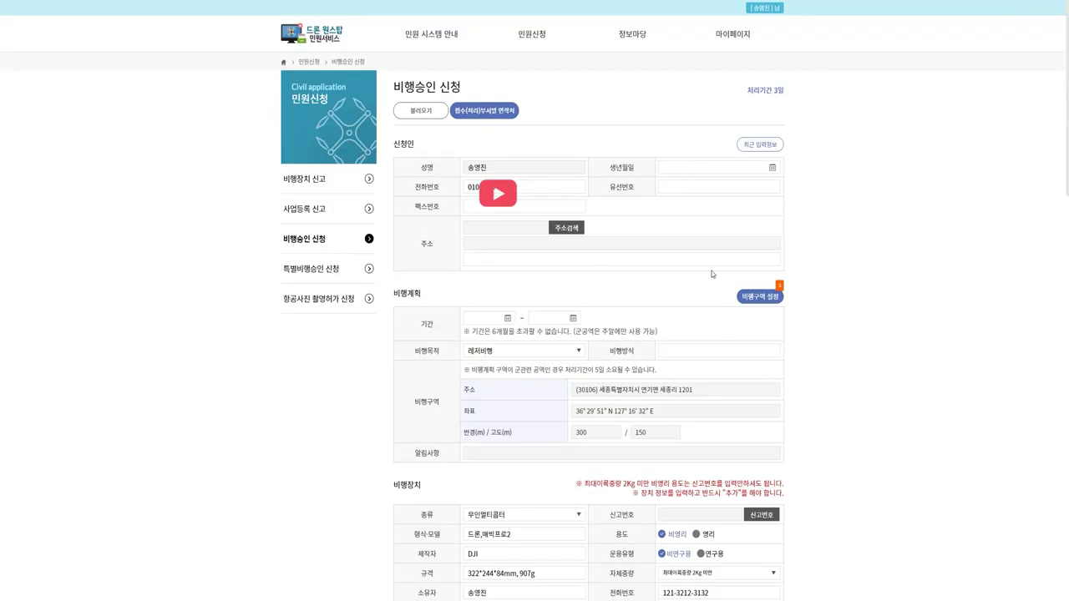
Step: Reopen the flight area list and examine the airspace around Sejong on its map
{"action": "left_click", "coordinate": [760, 296]}
{"action": "scroll", "coordinate": [415, 159], "scroll_direction": "up", "scroll_amount": 3}
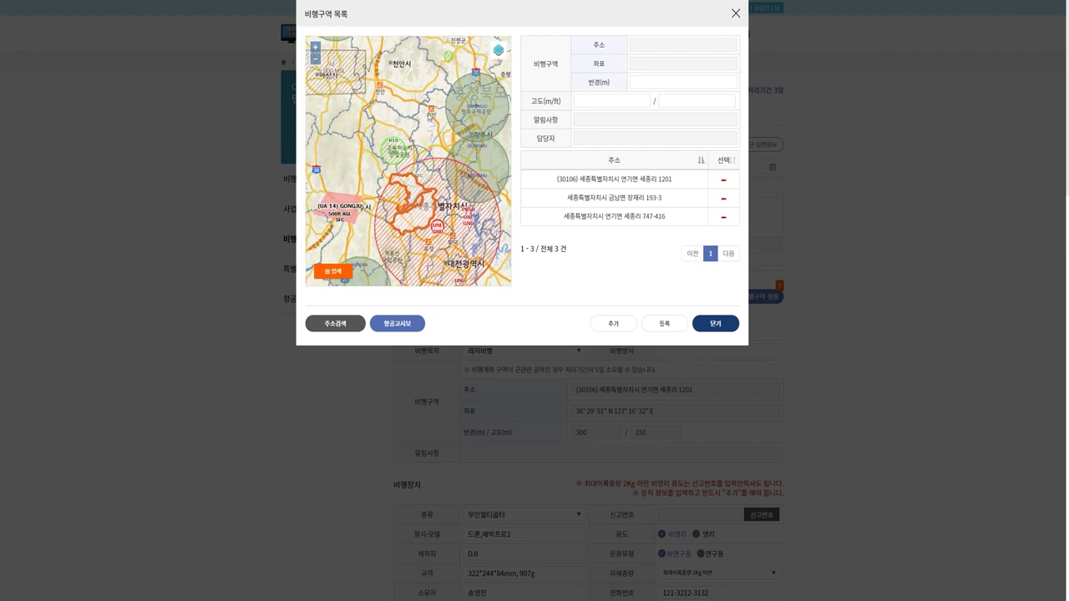
{"action": "scroll", "coordinate": [431, 152], "scroll_direction": "up", "scroll_amount": 1}
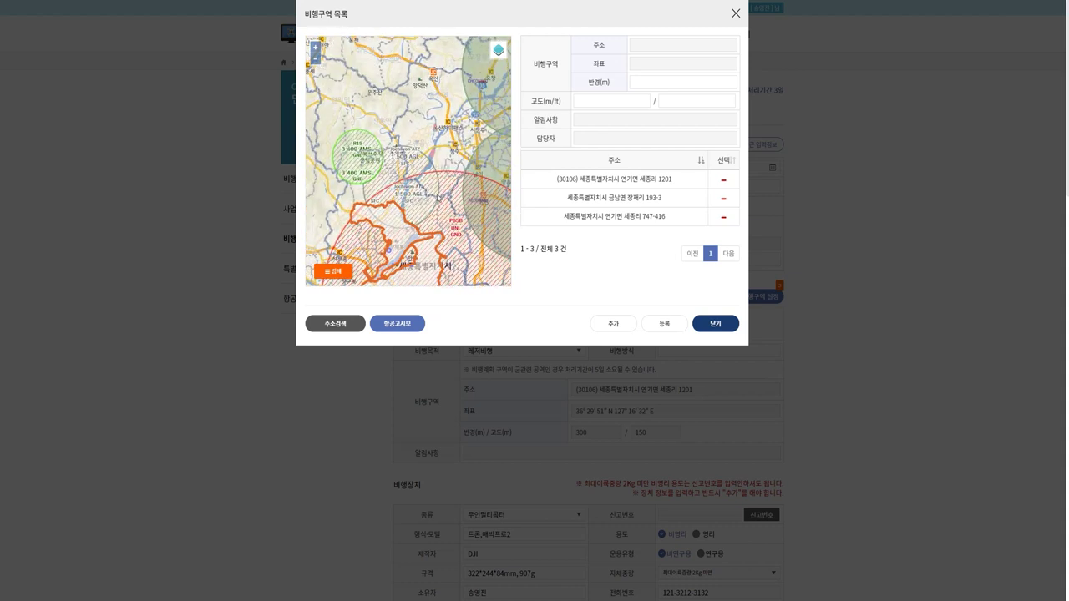